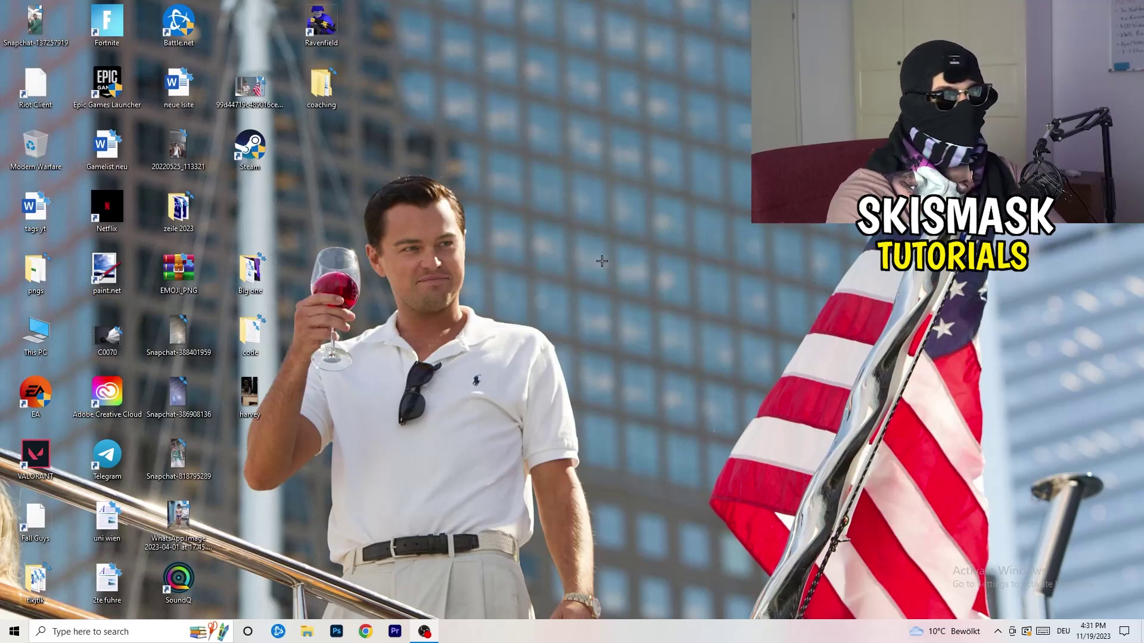
# - Open the NVIDIA Control Panel and start creating a custom resolution for the display
pyautogui.rightClick(614, 212)
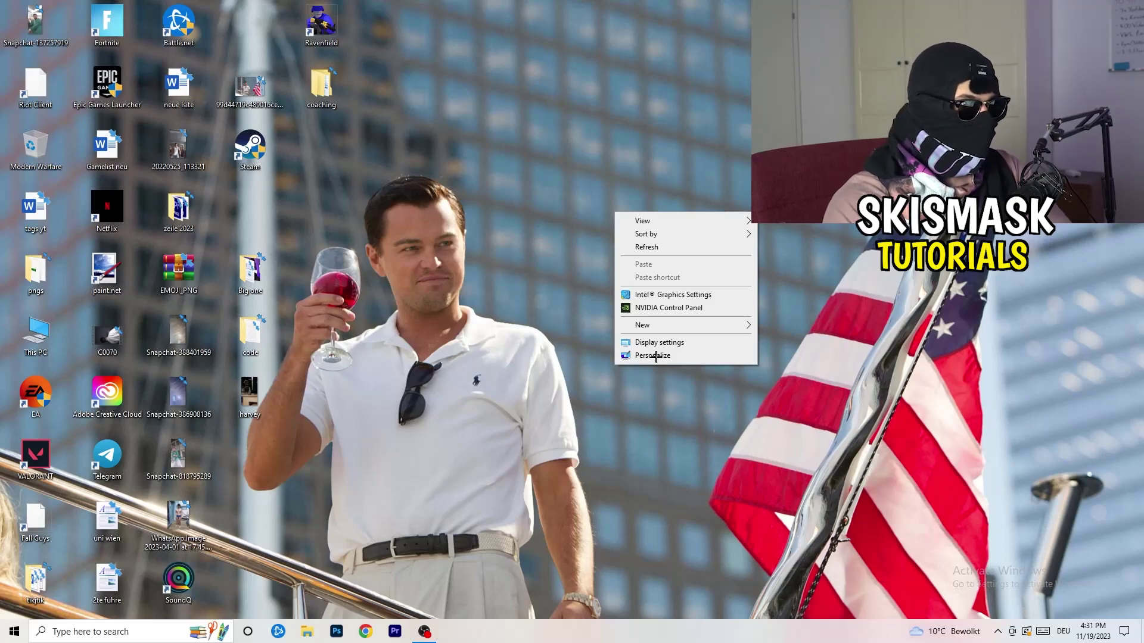
pyautogui.click(653, 308)
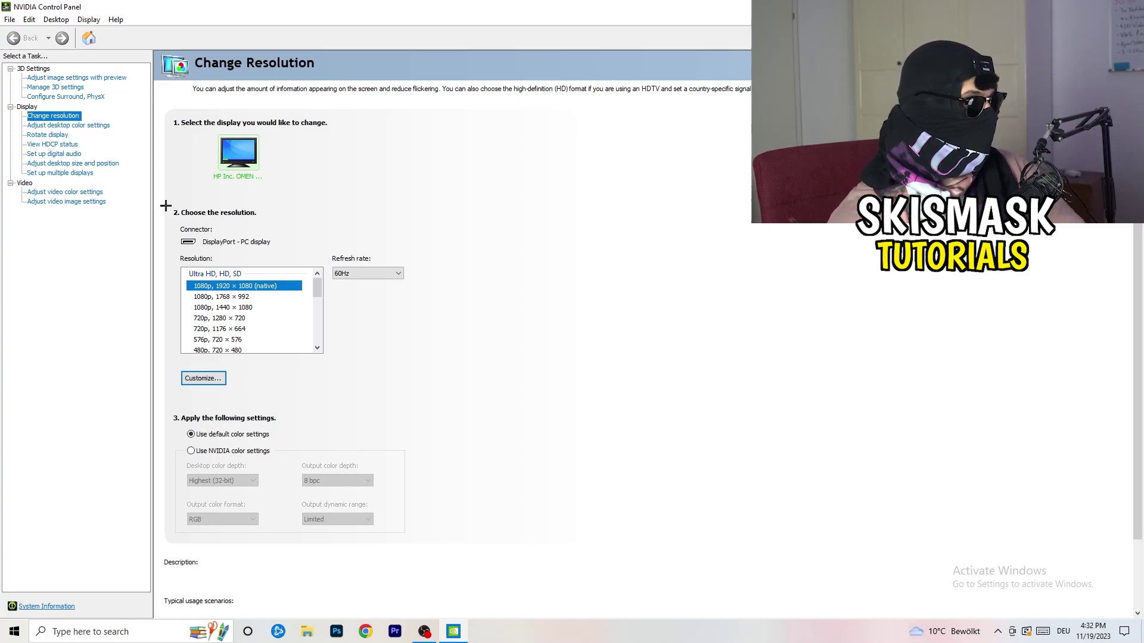
pyautogui.click(209, 378)
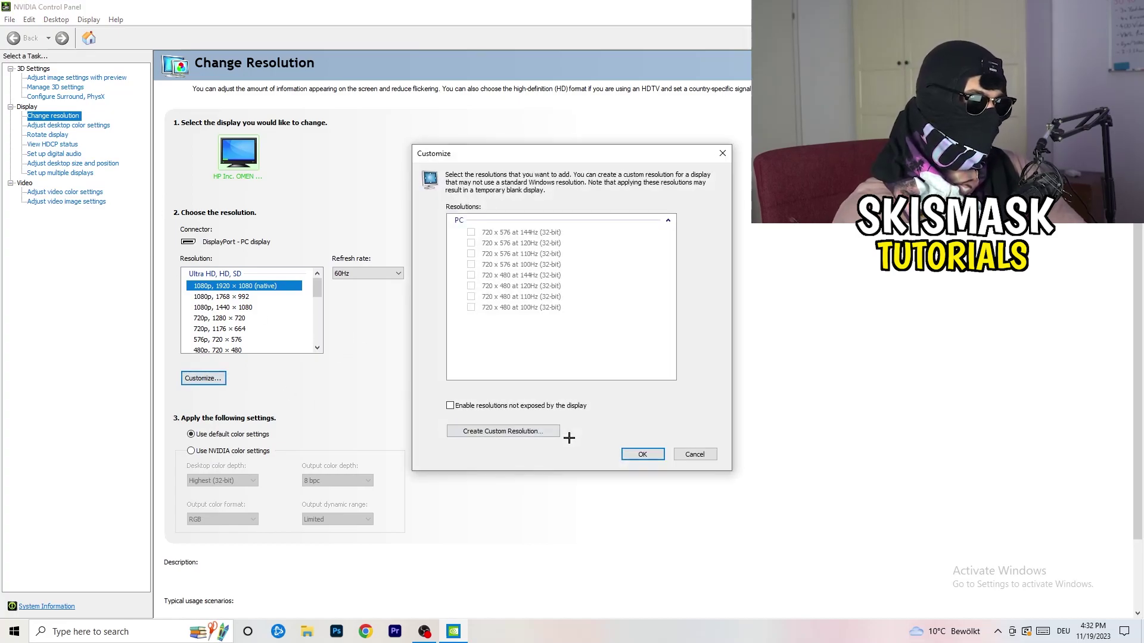
pyautogui.click(520, 431)
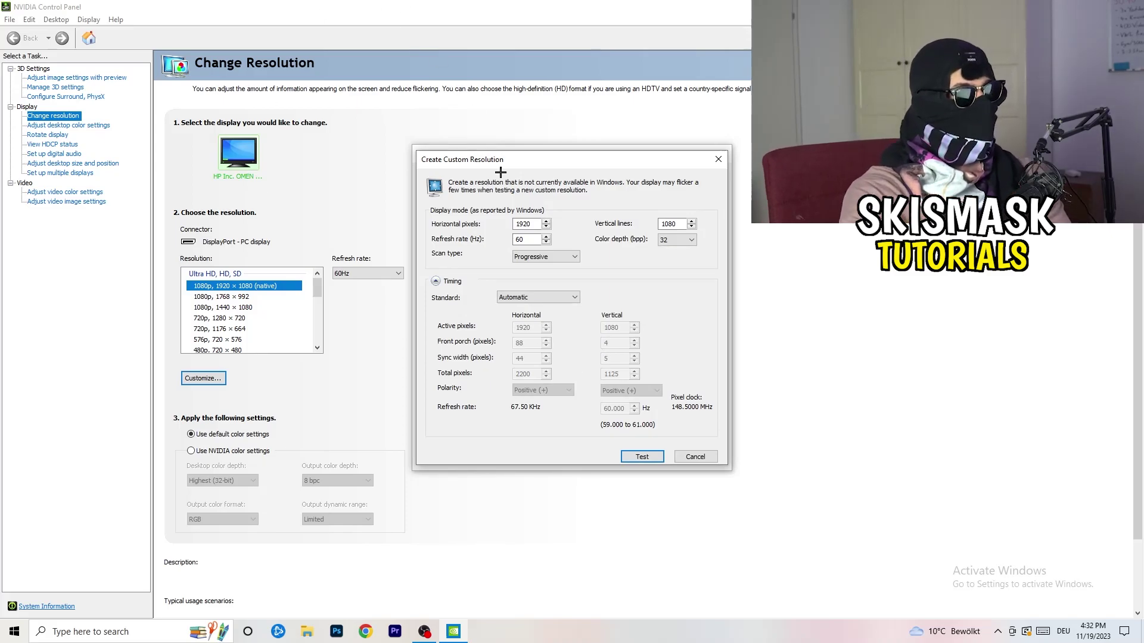
# - Set the custom resolution to 1440 horizontal pixels and 1040 vertical lines
pyautogui.moveTo(535, 226); pyautogui.dragTo(498, 221)
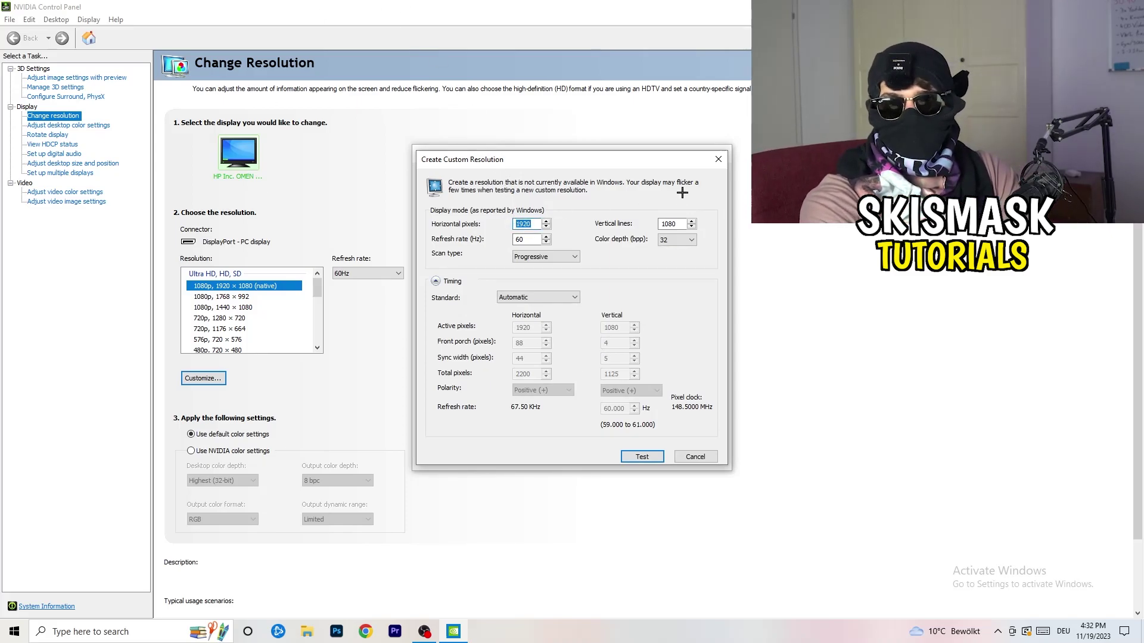
pyautogui.write('1')
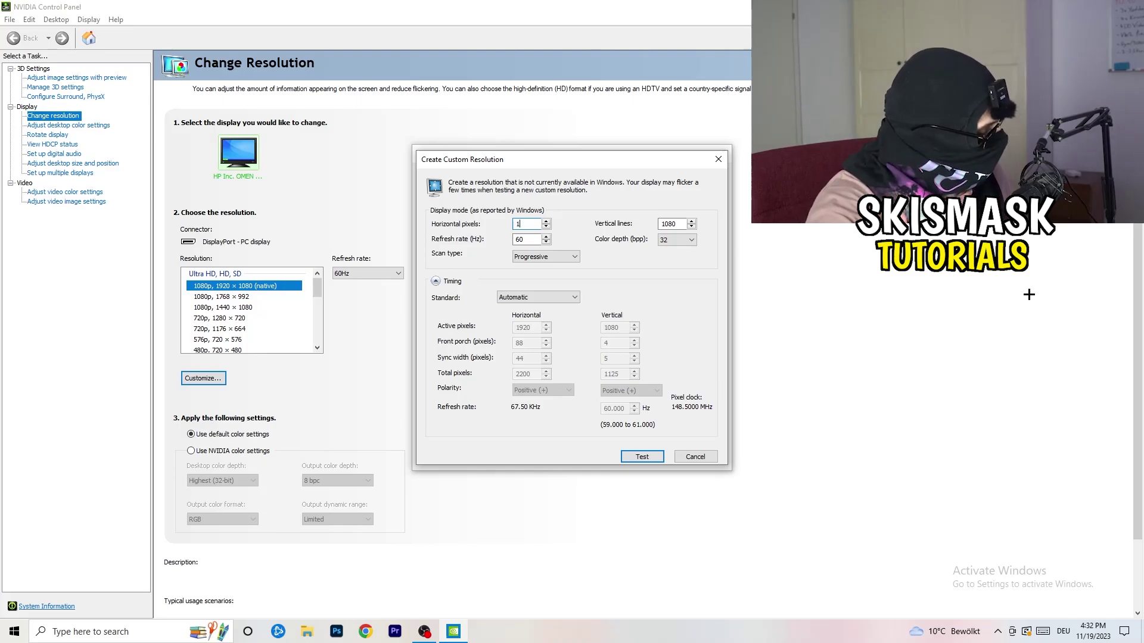
pyautogui.write('140')
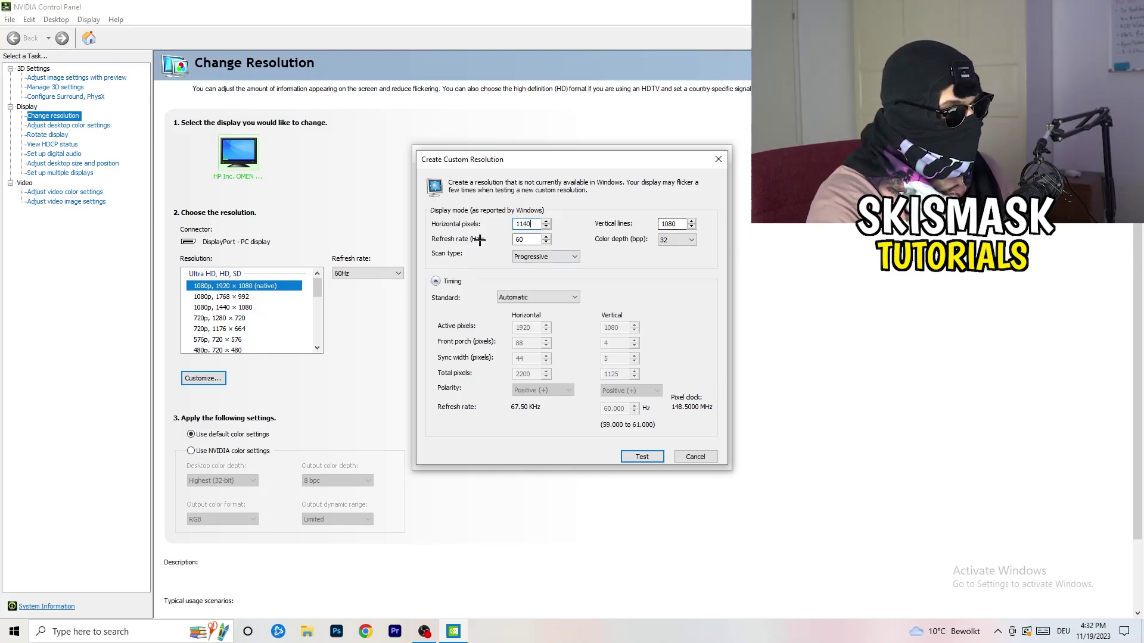
pyautogui.press('BackSpace')
pyautogui.press('BackSpace')
pyautogui.press('BackSpace')
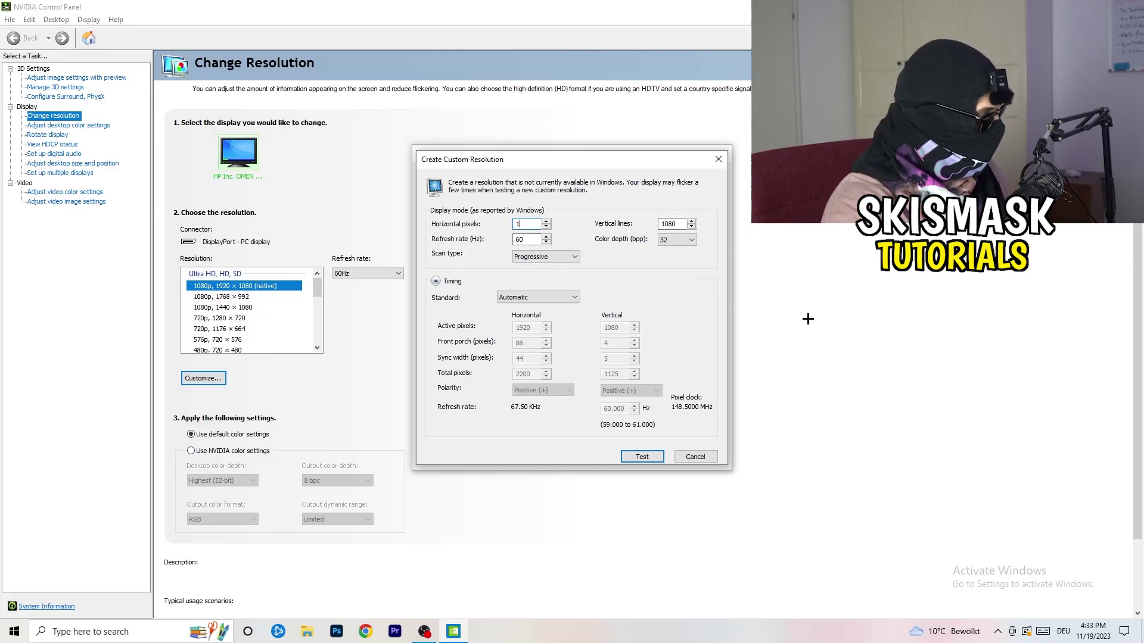
pyautogui.write('440')
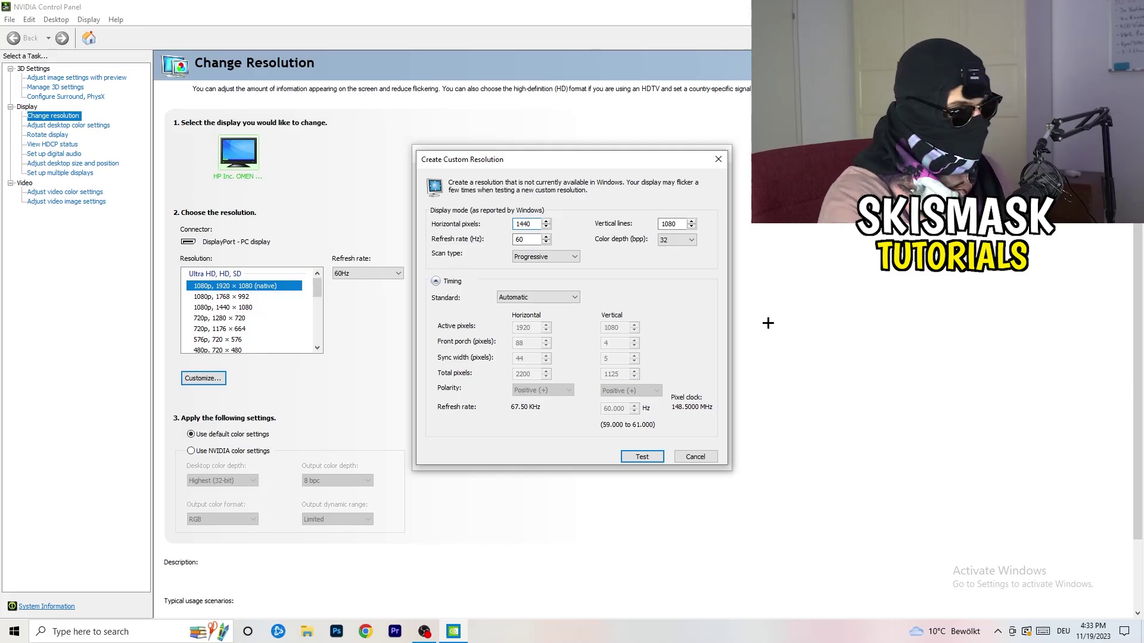
pyautogui.doubleClick(670, 224)
pyautogui.write('10')
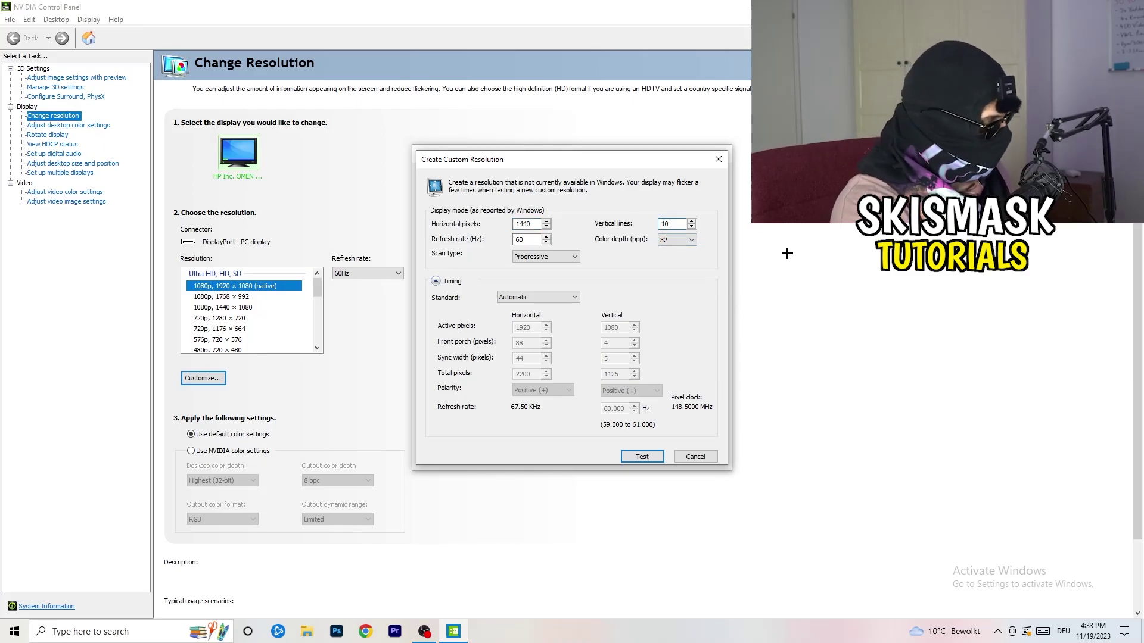
pyautogui.write('40')
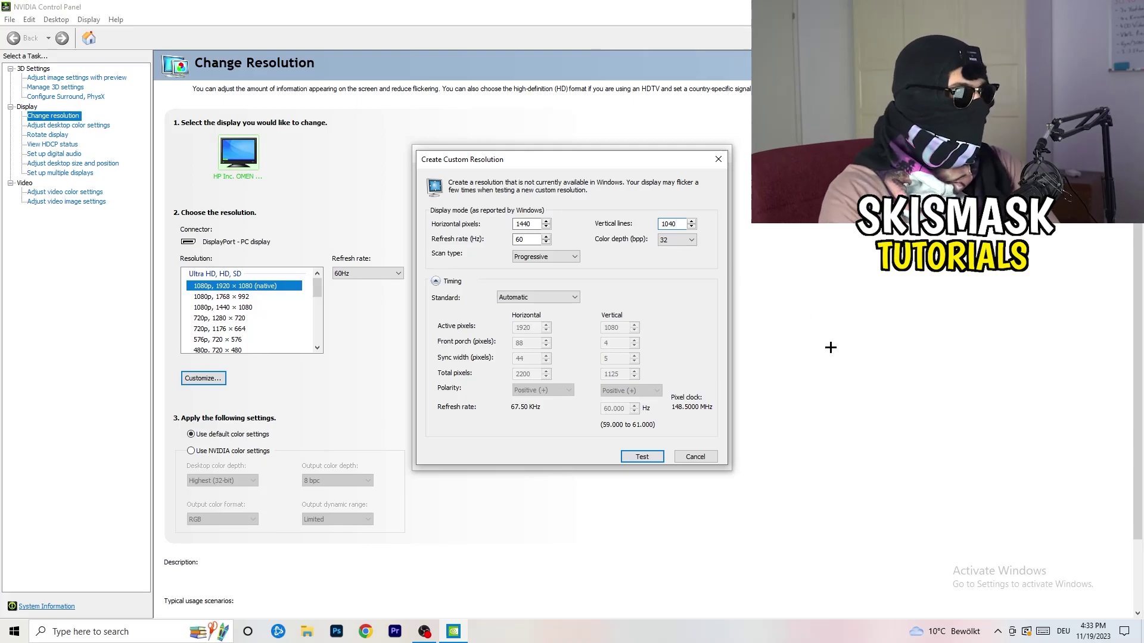
# - Keep the scan type on Progressive and set the custom resolution's timing standard to CVT reduced blank
pyautogui.click(546, 257)
pyautogui.click(621, 257)
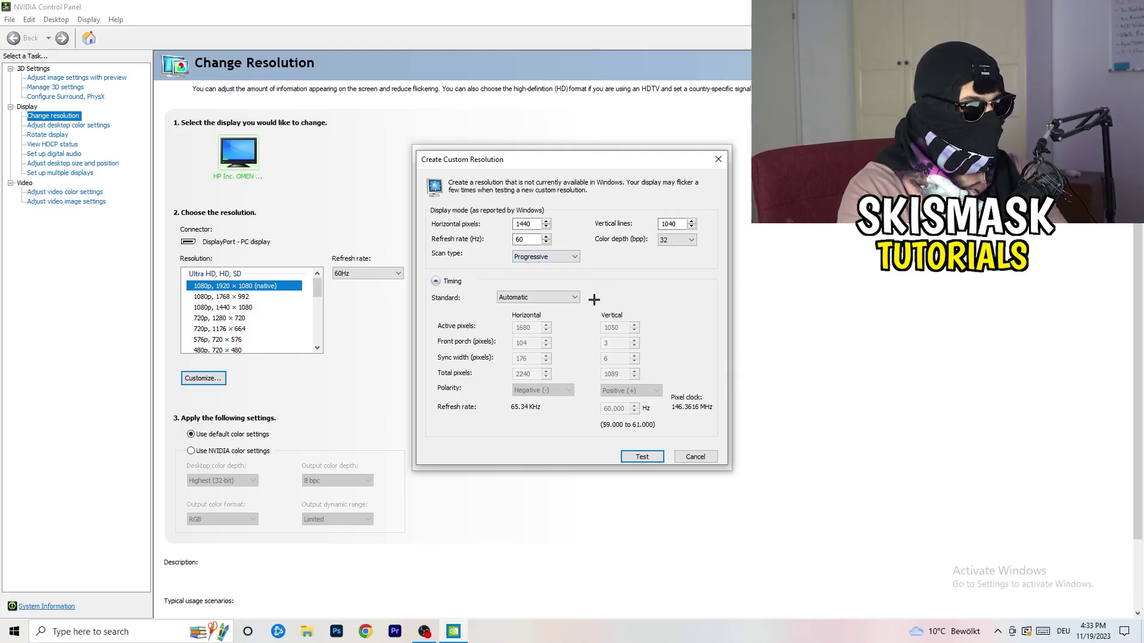
pyautogui.click(552, 298)
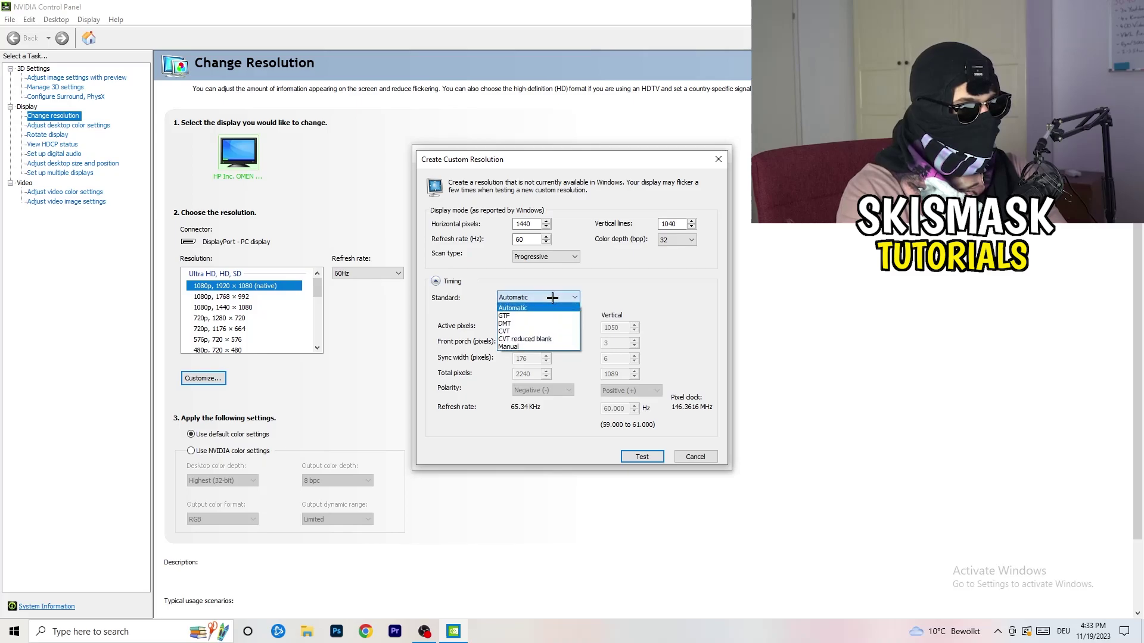
pyautogui.click(631, 305)
pyautogui.click(535, 299)
pyautogui.click(672, 302)
pyautogui.click(535, 299)
pyautogui.click(540, 324)
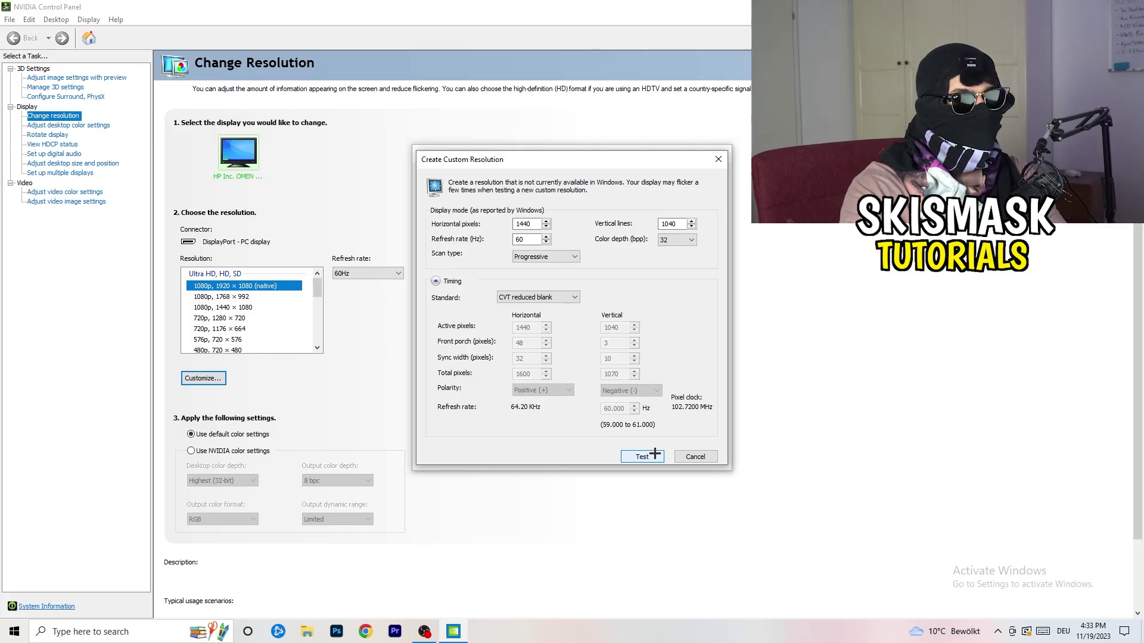
# - Discard the custom resolution without testing it and close the NVIDIA Control Panel
pyautogui.click(722, 153)
pyautogui.click(722, 150)
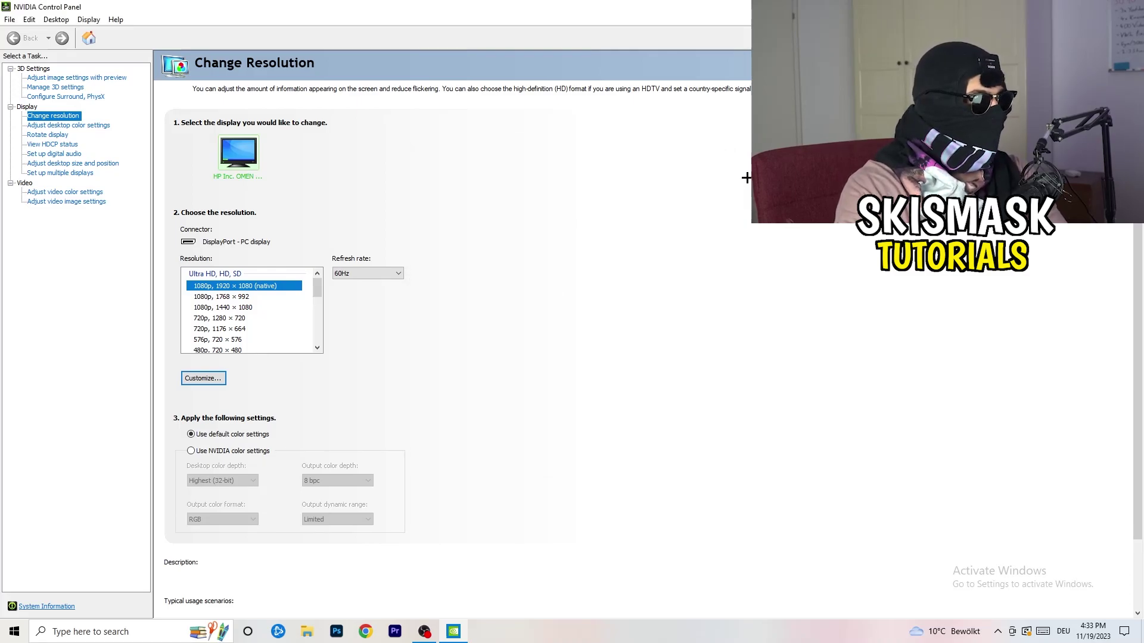
pyautogui.hotkey('alt', 'F4')
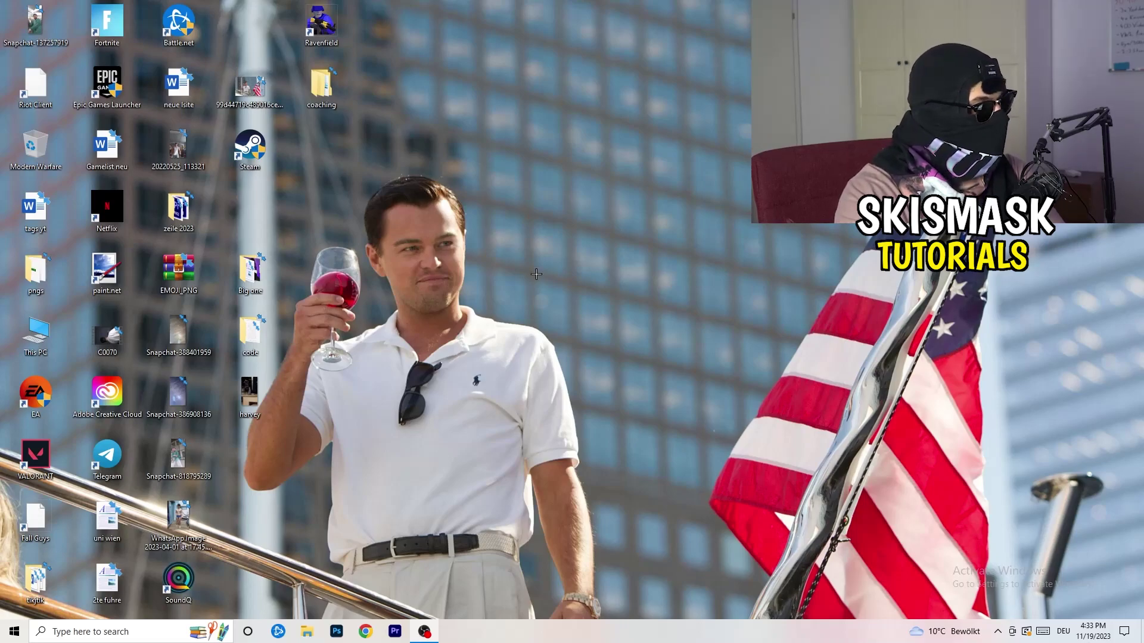
# - Open the Windows display settings and review the scaling choices for text, apps and other items, leaving 100% selected
pyautogui.click(15, 631)
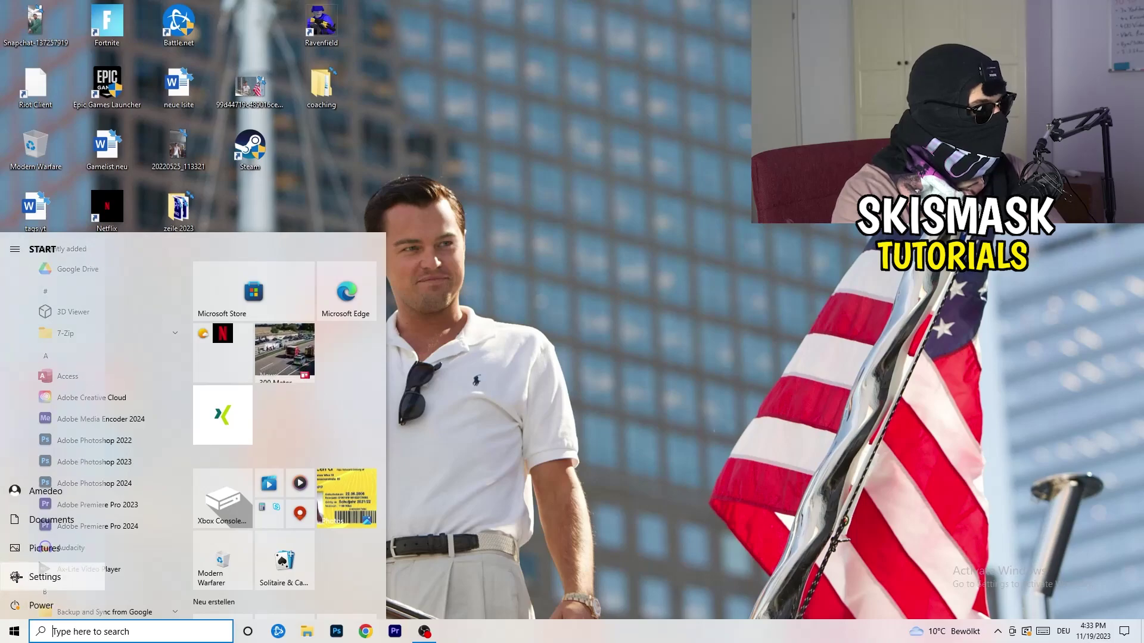
pyautogui.click(16, 577)
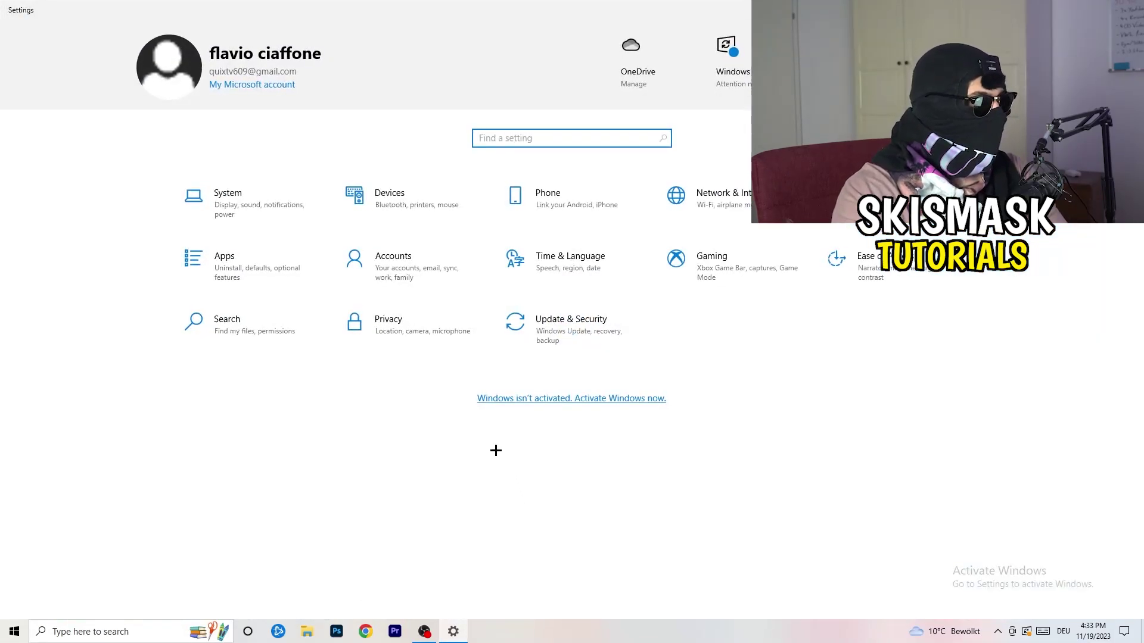
pyautogui.click(252, 219)
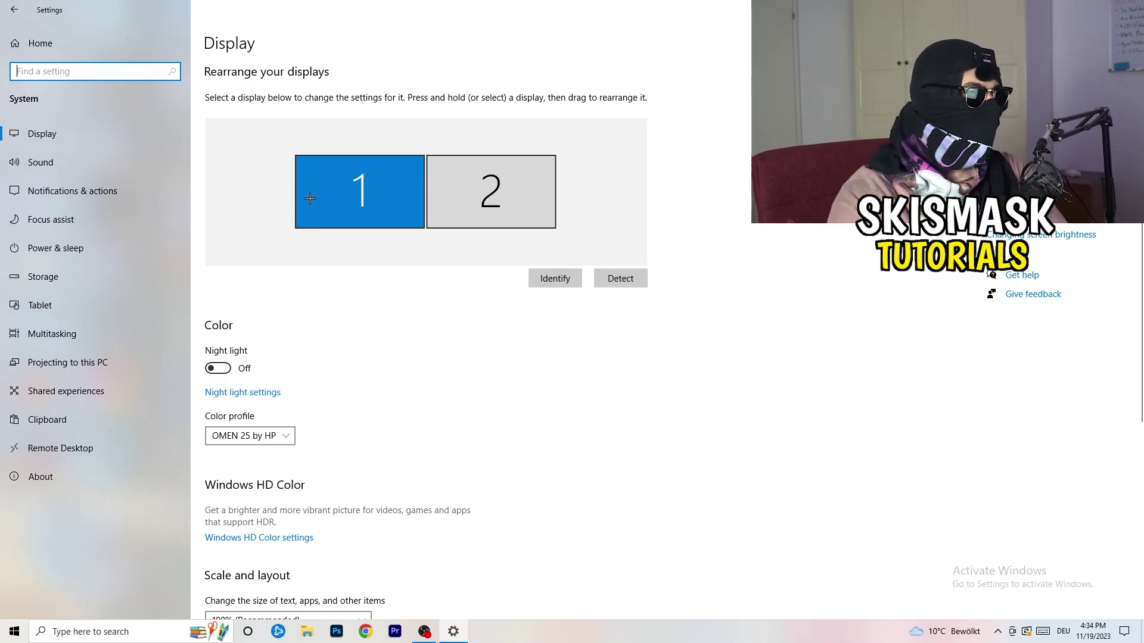
pyautogui.scroll(-5, 381, 297)
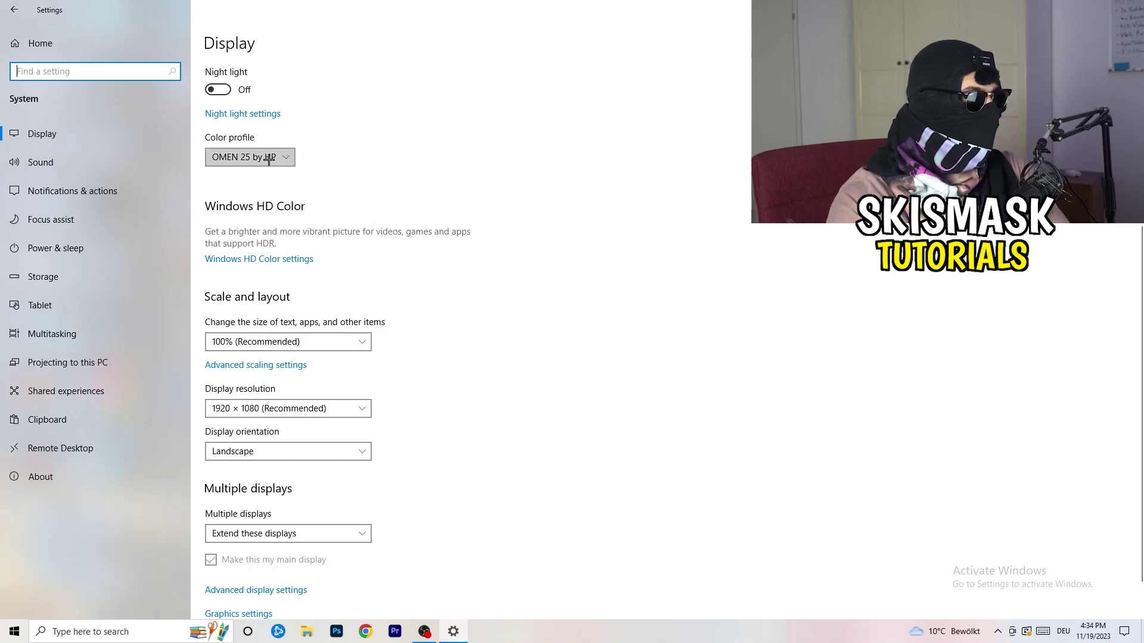
pyautogui.click(297, 214)
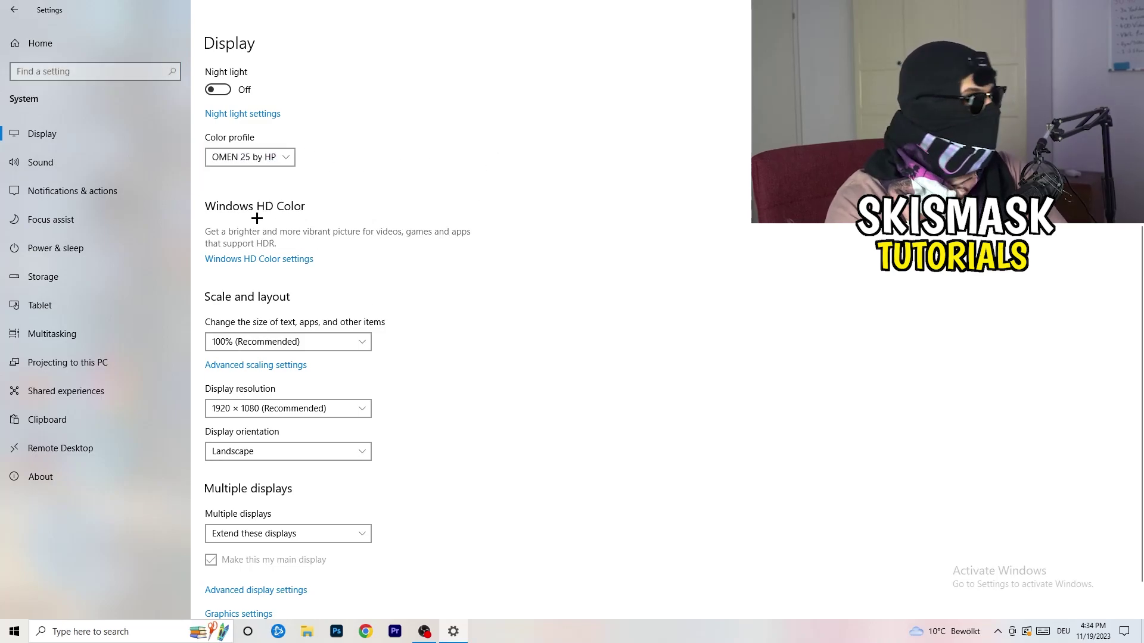
pyautogui.scroll(-1, 229, 262)
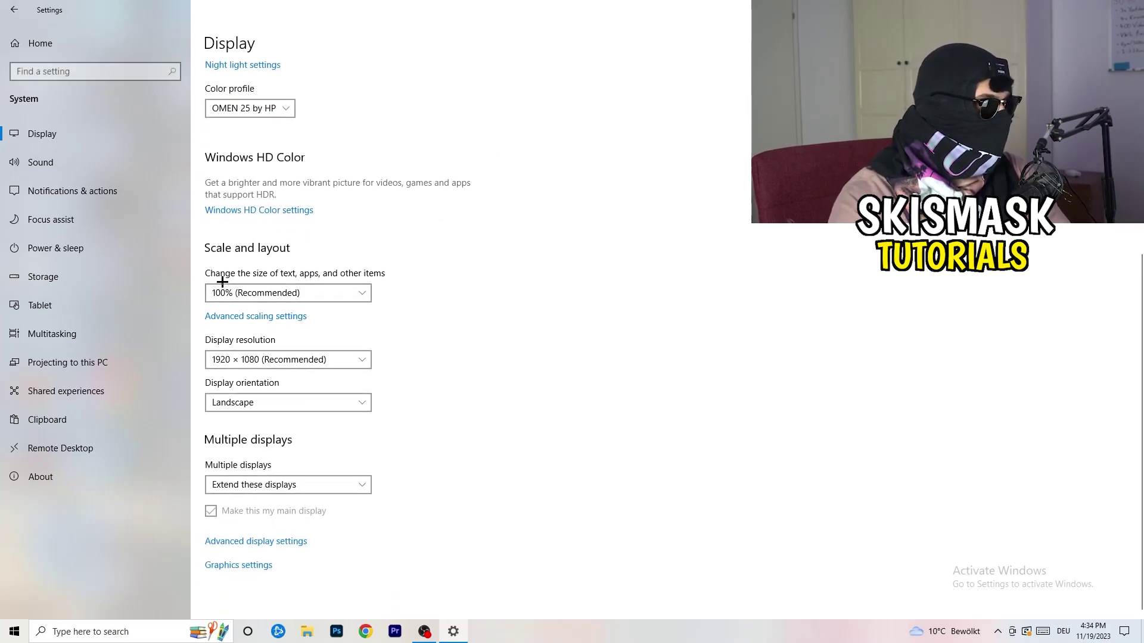
pyautogui.click(358, 292)
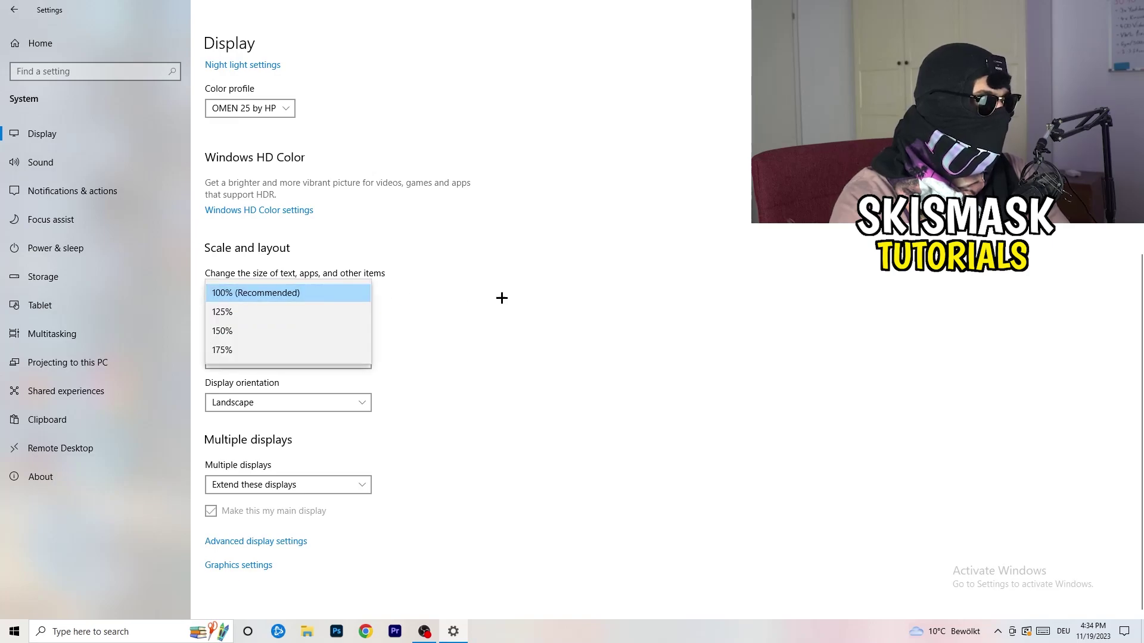
pyautogui.click(559, 280)
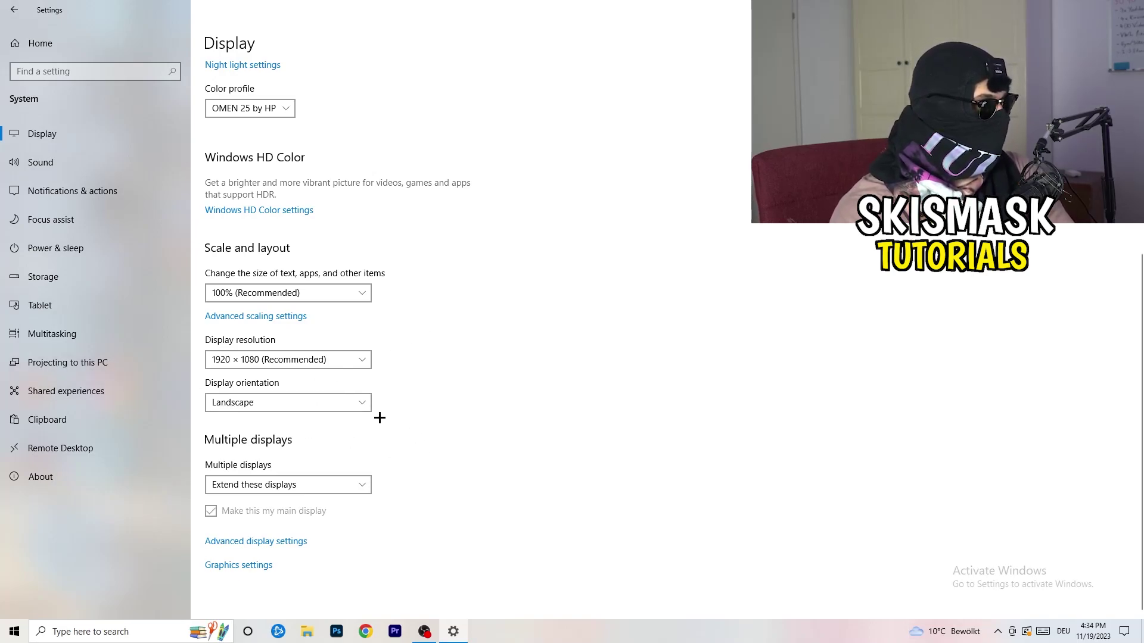
# - Check the Xbox Game Bar and Game Mode pages in the Windows gaming settings and close Settings
pyautogui.hotkey('alt', 'Left')
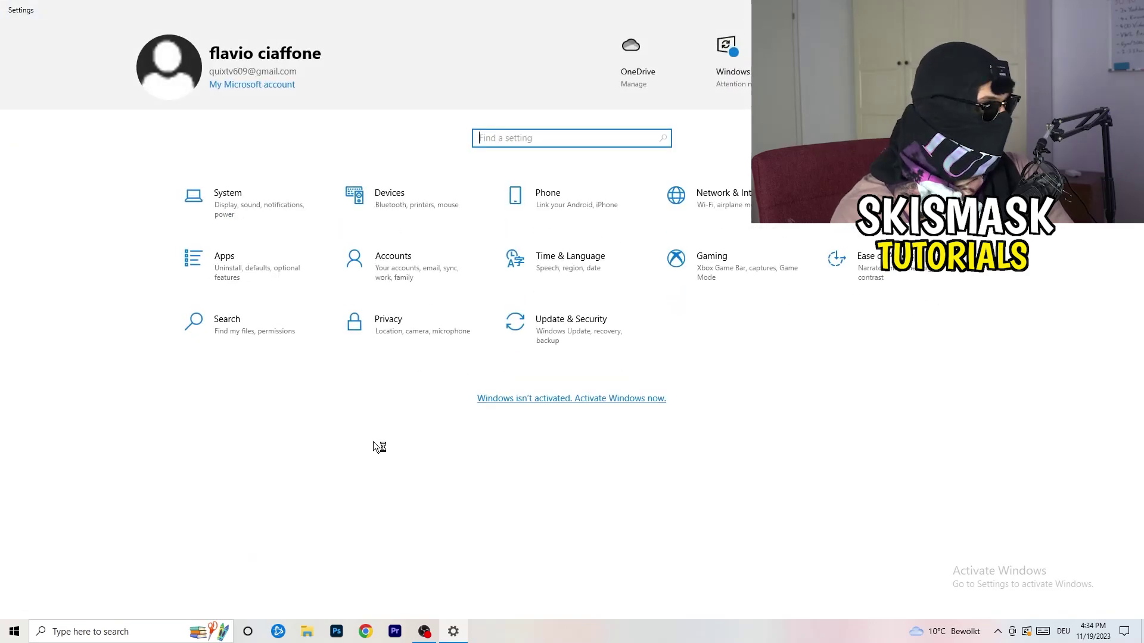
pyautogui.click(715, 276)
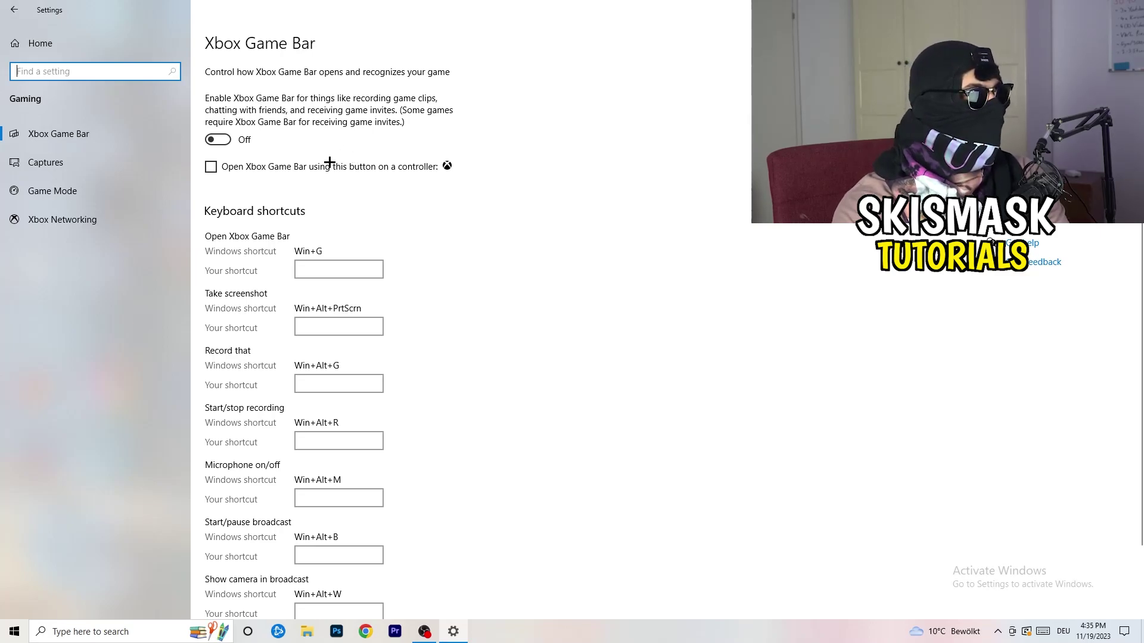
pyautogui.click(68, 191)
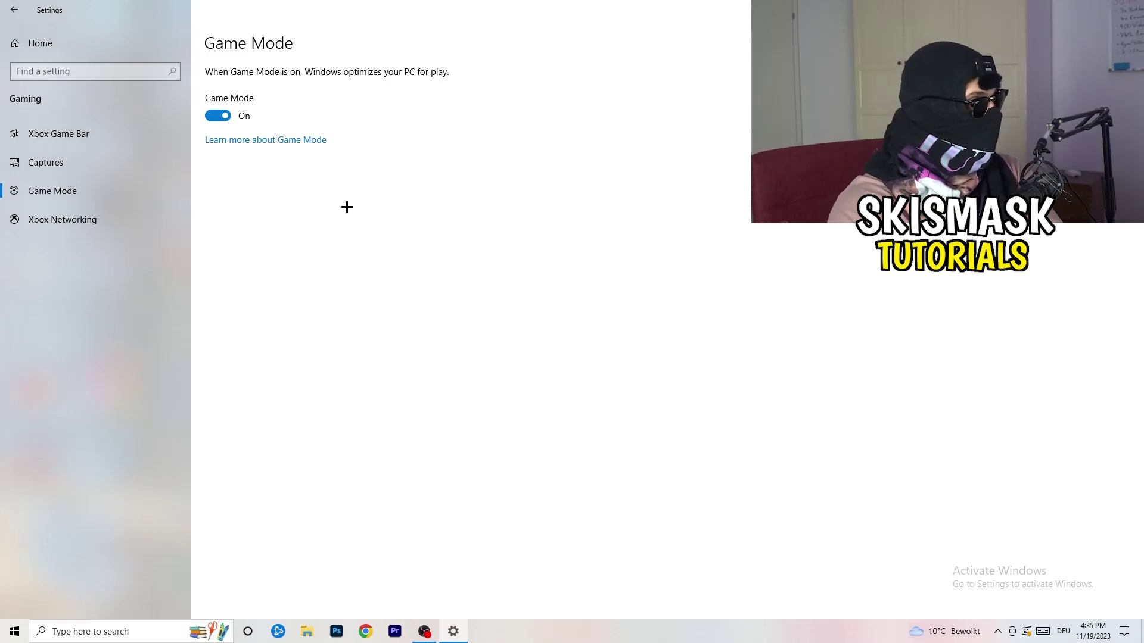
pyautogui.hotkey('alt', 'F4')
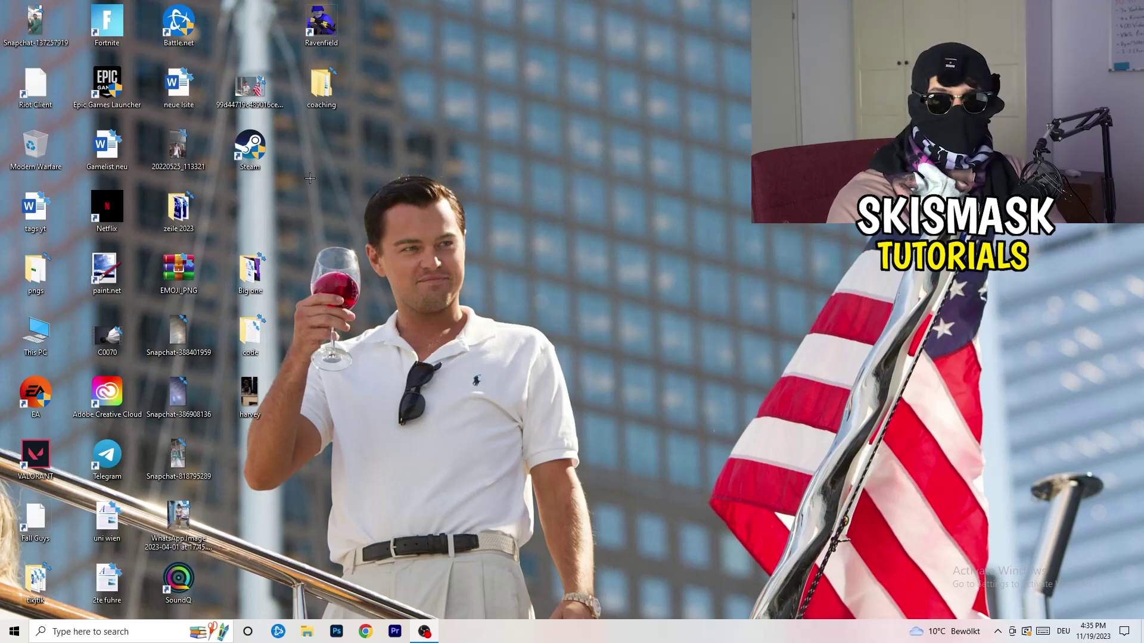
# - Move the Steam shortcut to an empty area of the desktop and open its compatibility properties
pyautogui.moveTo(252, 158); pyautogui.dragTo(611, 238)
pyautogui.rightClick(611, 208)
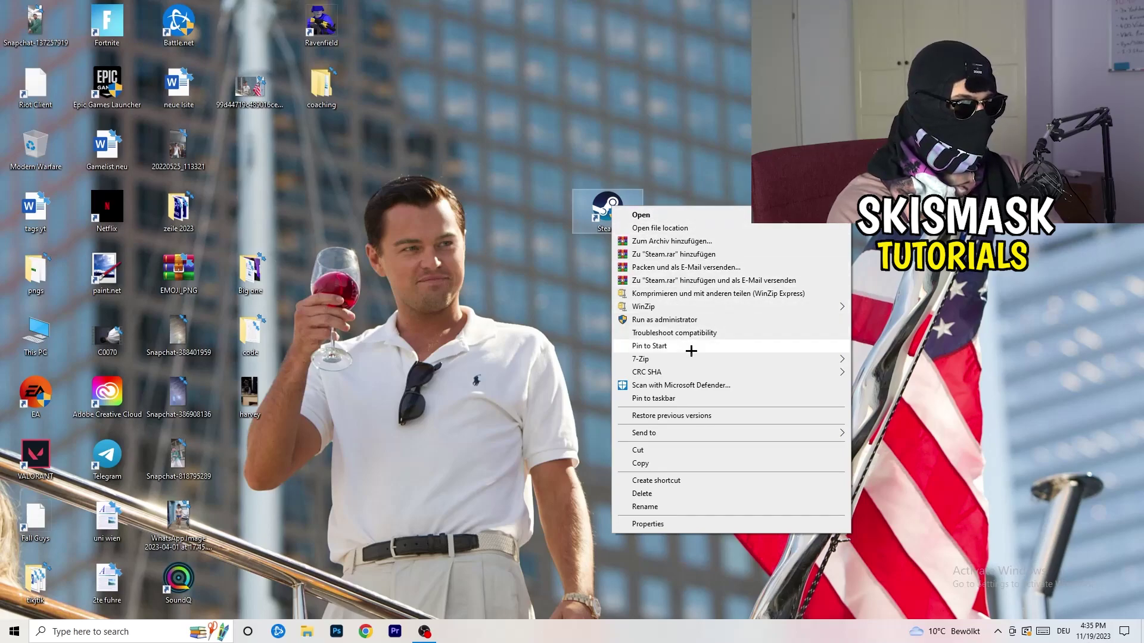
pyautogui.click(688, 524)
pyautogui.moveTo(672, 218); pyautogui.dragTo(490, 113)
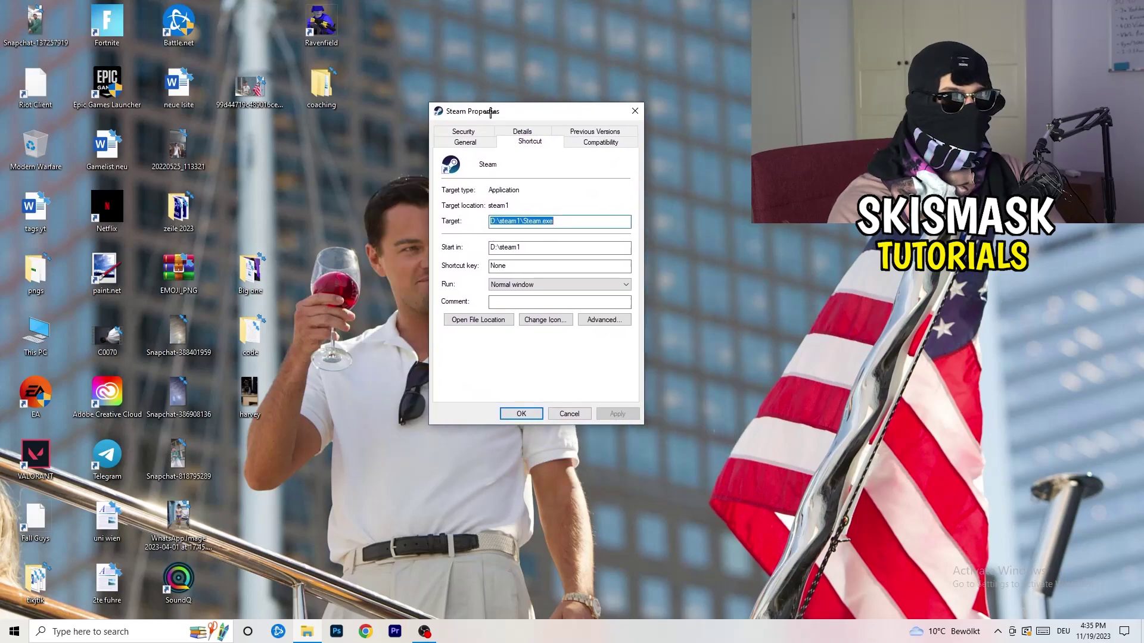
pyautogui.click(625, 143)
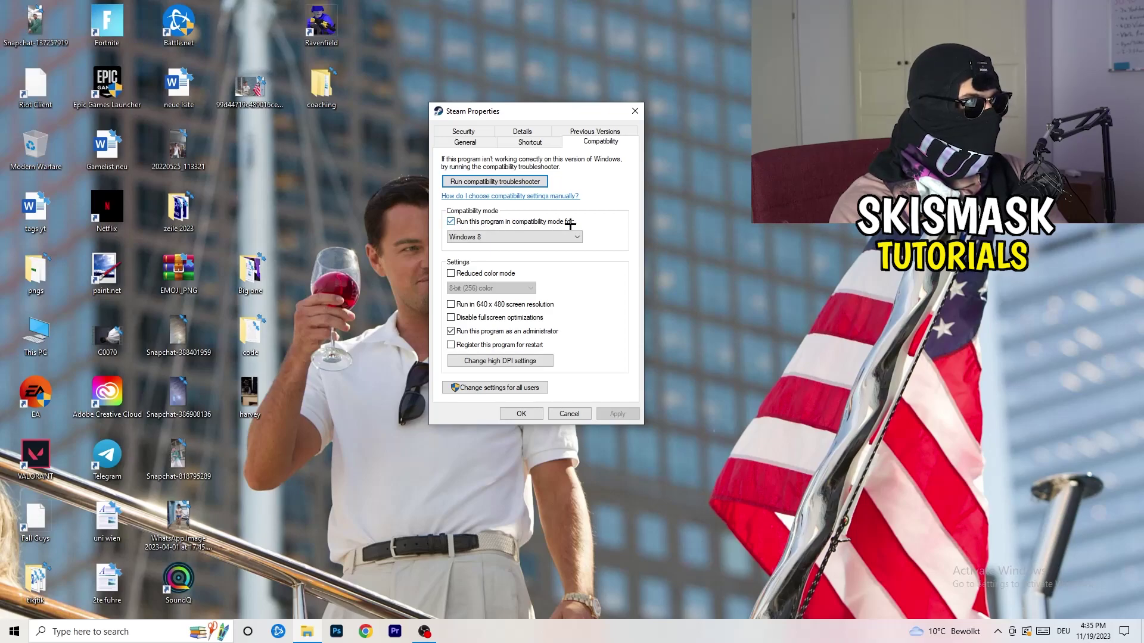
# - Review Steam's compatibility modes, accept the properties with Windows 8 selected, and shift the shortcut slightly left on the desktop
pyautogui.click(539, 236)
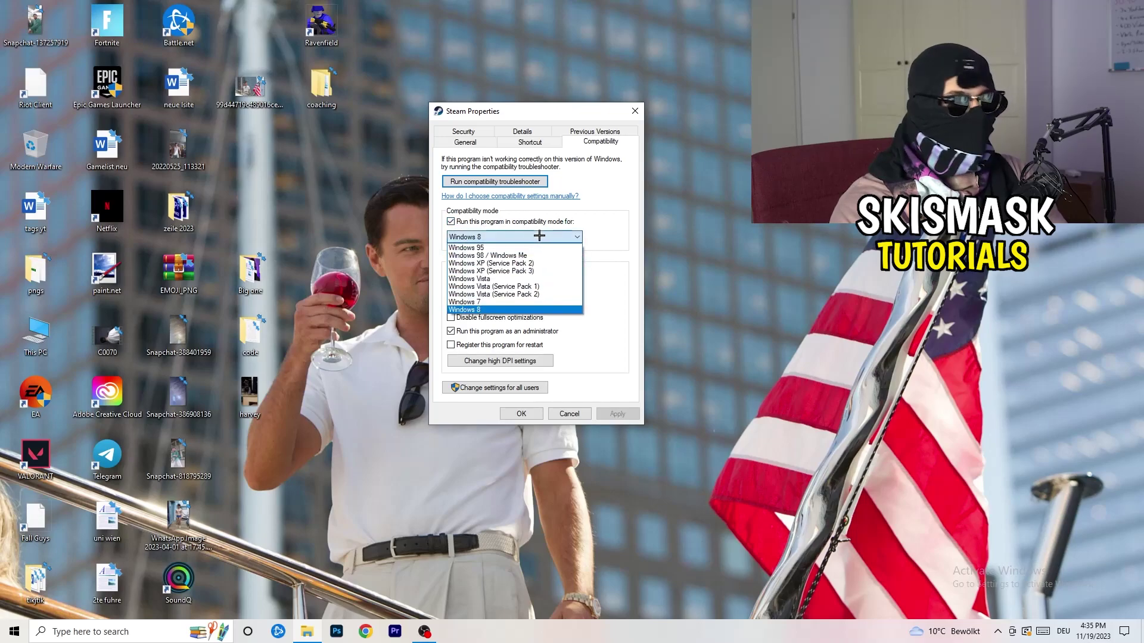
pyautogui.click(635, 228)
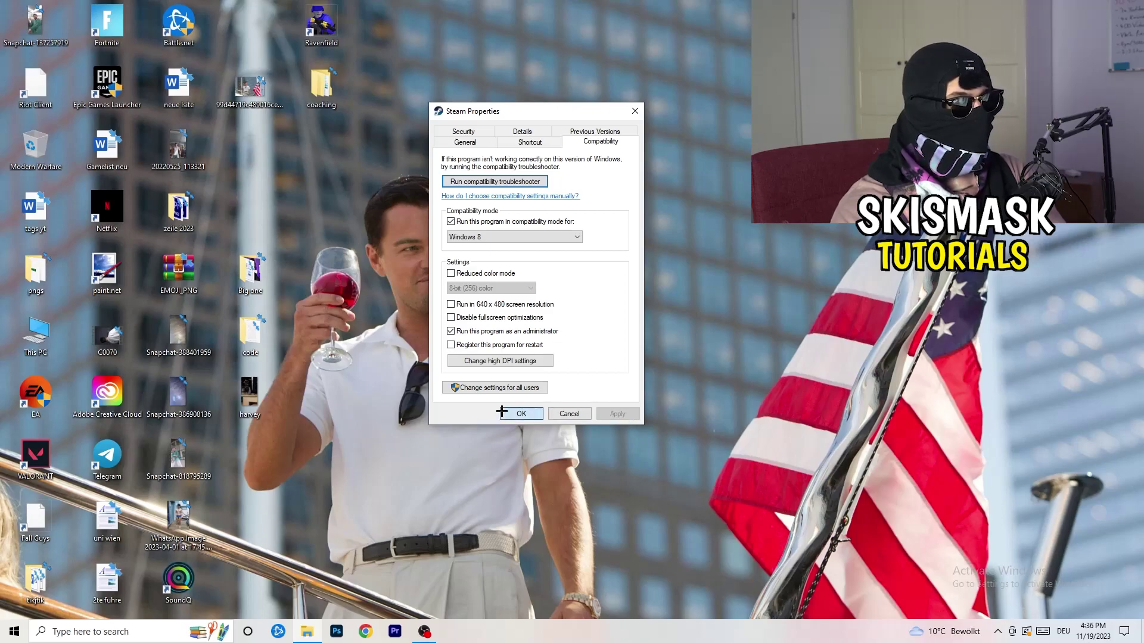
pyautogui.click(521, 413)
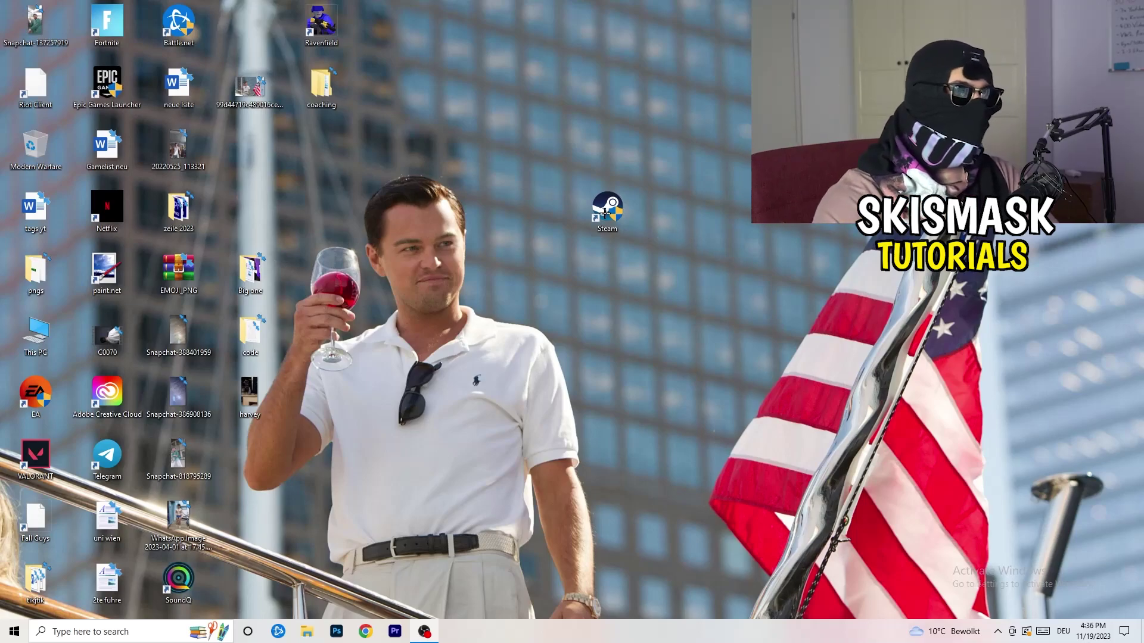
pyautogui.moveTo(613, 217); pyautogui.dragTo(541, 217)
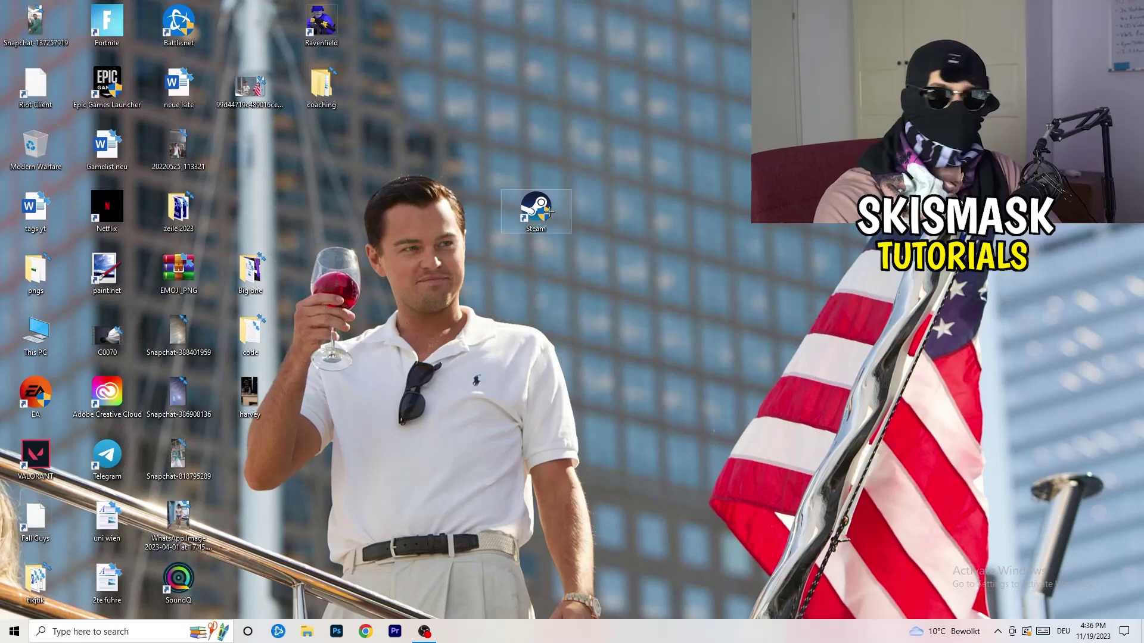
# - Recheck the Steam shortcut's compatibility properties, close them, and put the shortcut back beside the other desktop icons
pyautogui.moveTo(549, 211); pyautogui.dragTo(413, 203)
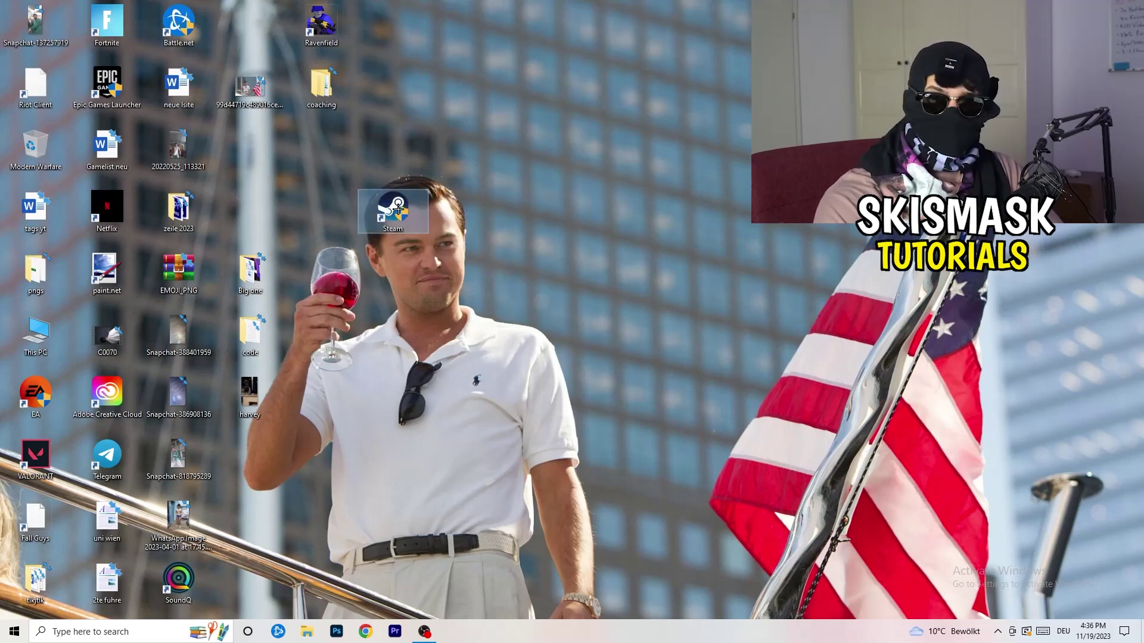
pyautogui.rightClick(394, 206)
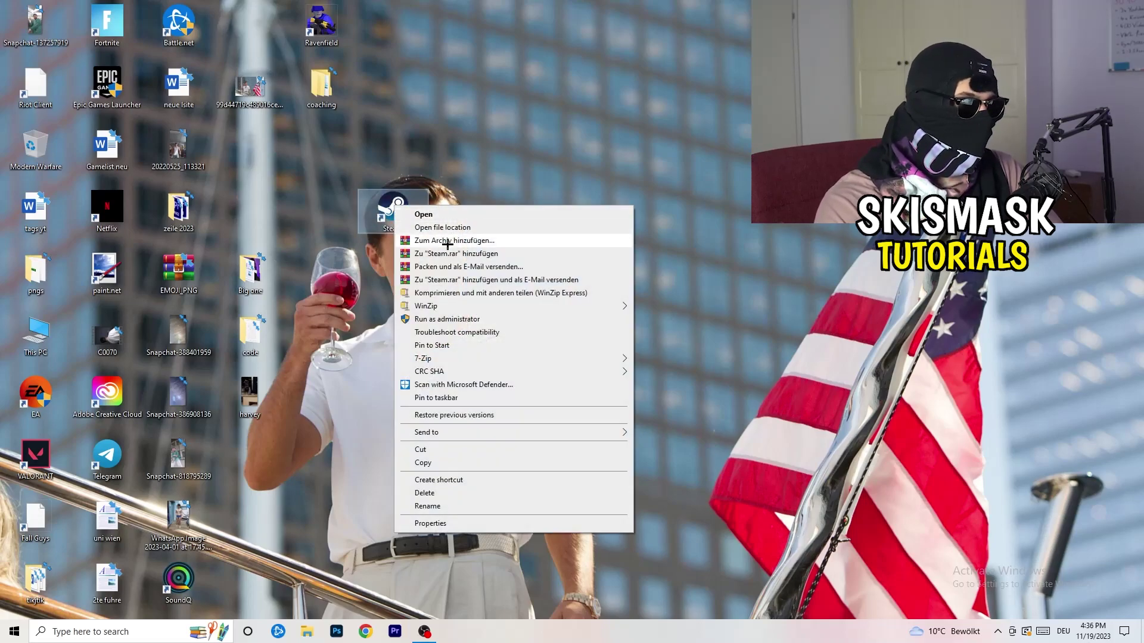
pyautogui.click(435, 524)
pyautogui.click(568, 242)
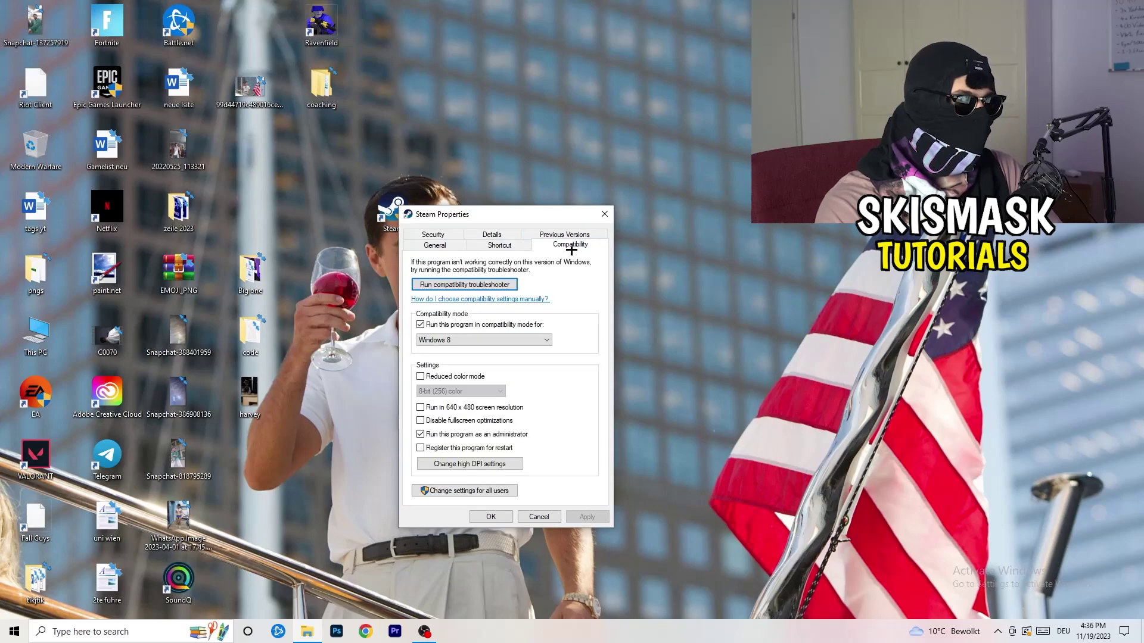
pyautogui.click(604, 214)
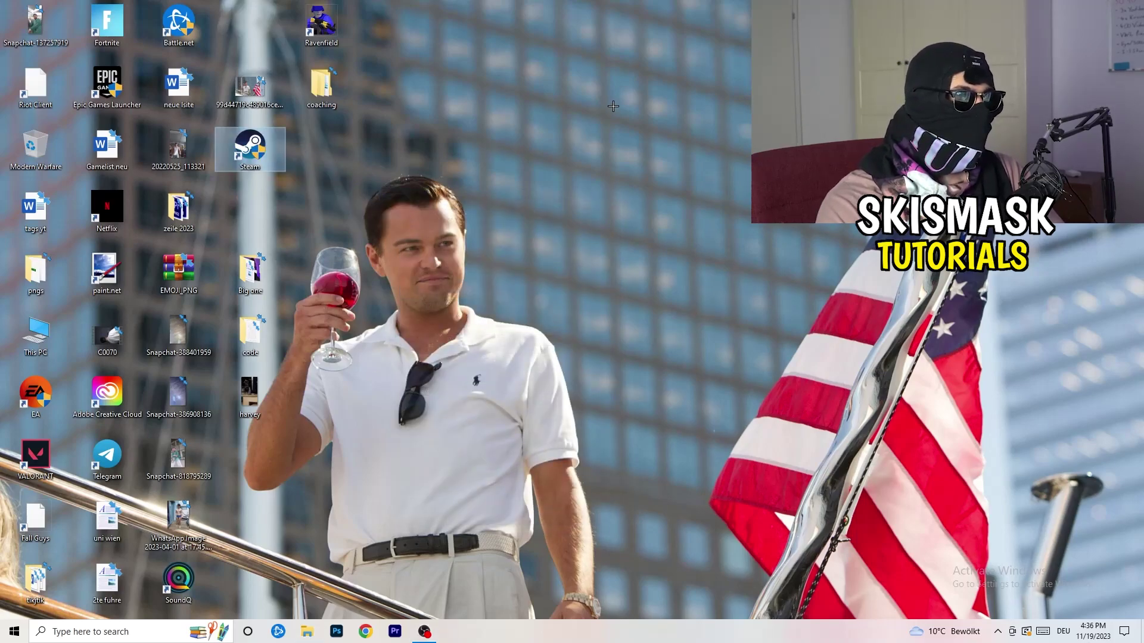
pyautogui.click(613, 106)
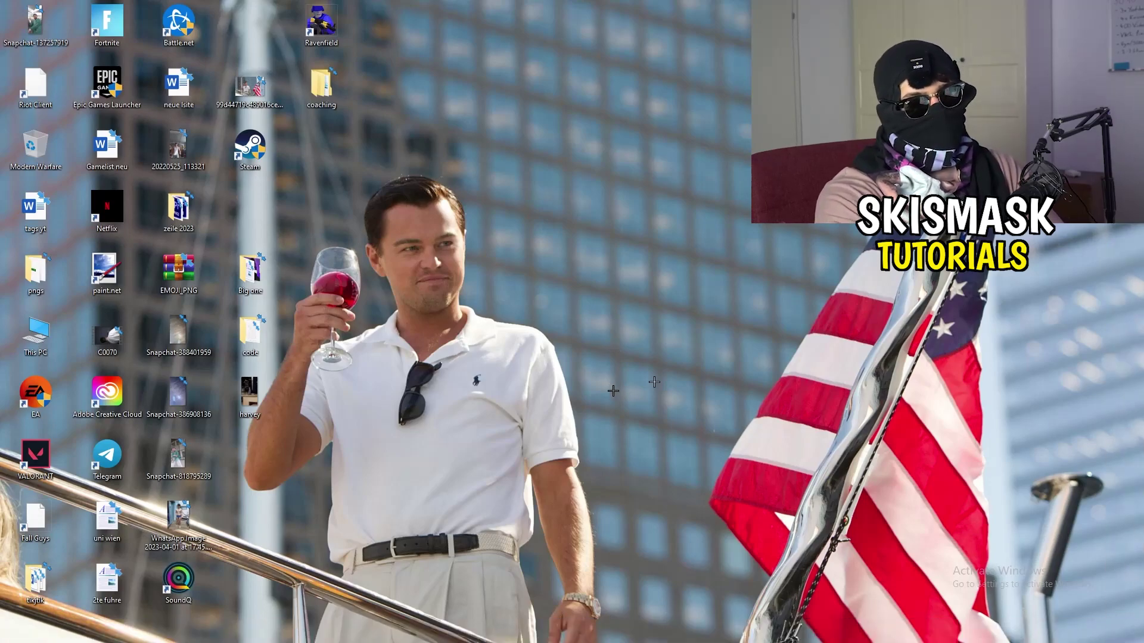
pyautogui.moveTo(569, 626); pyautogui.dragTo(572, 60)
pyautogui.moveTo(239, 212); pyautogui.dragTo(566, 635)
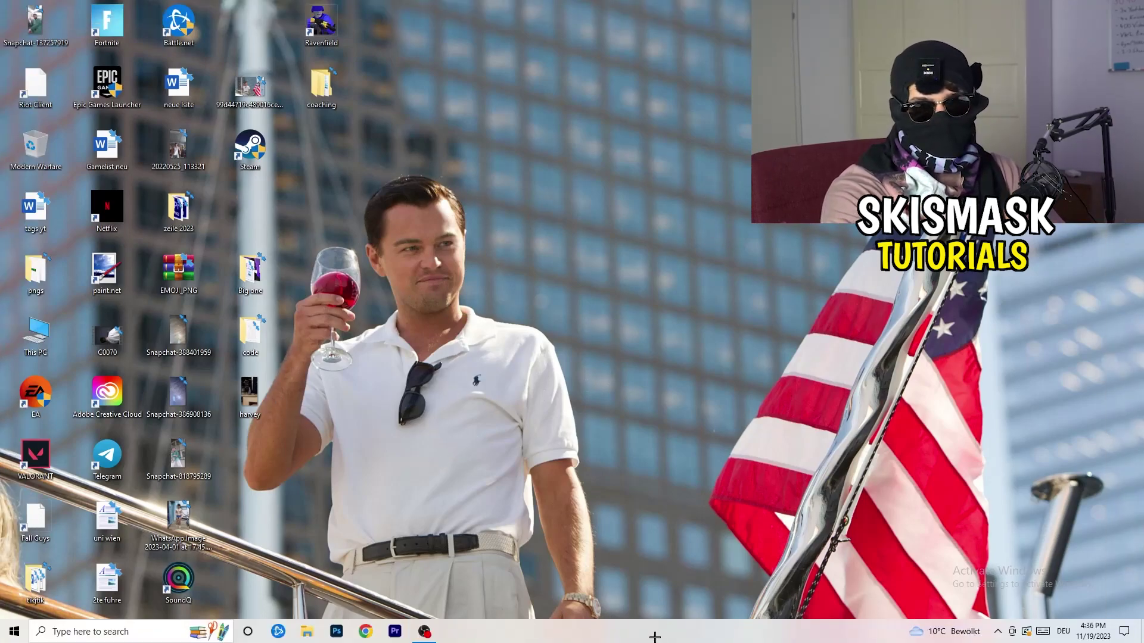
# - Open Task Manager and maximize its window
pyautogui.rightClick(611, 636)
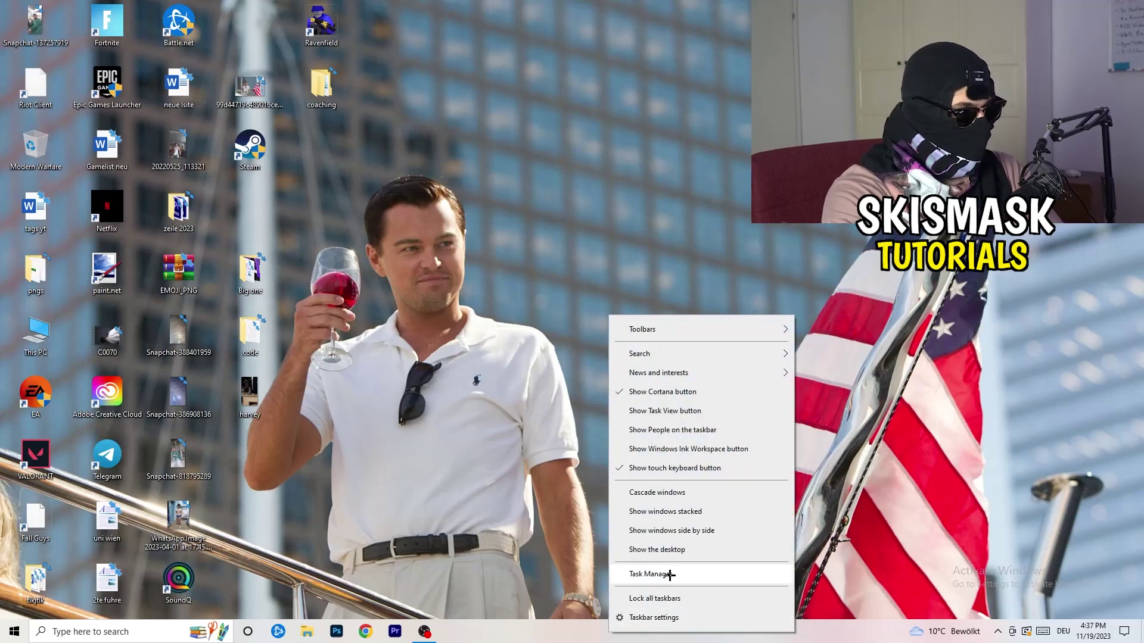
pyautogui.click(662, 622)
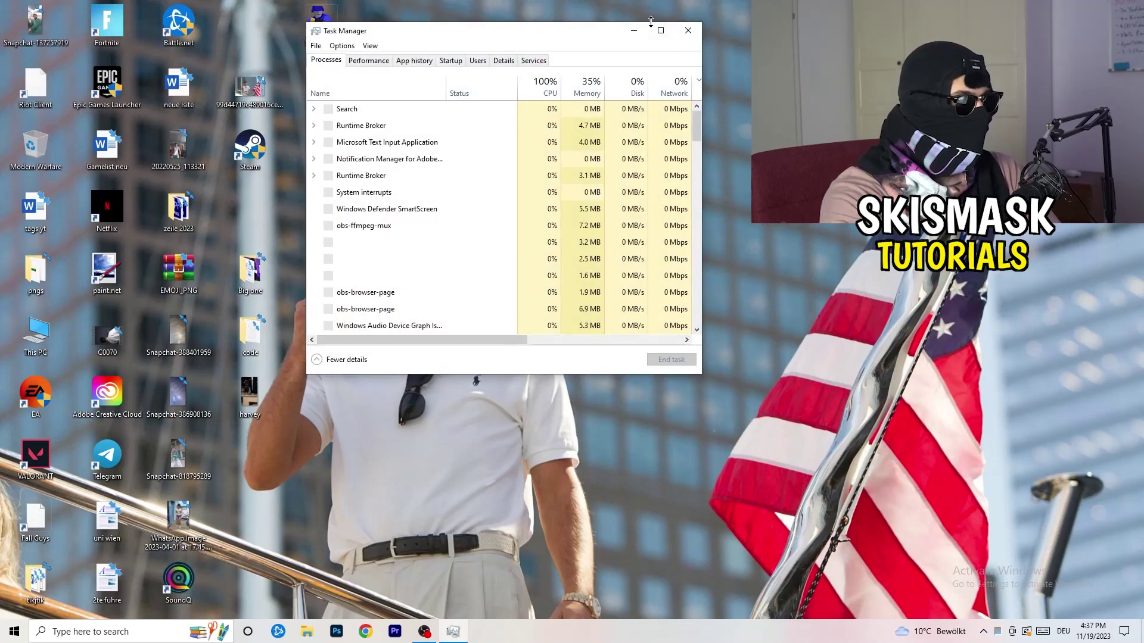
pyautogui.click(659, 25)
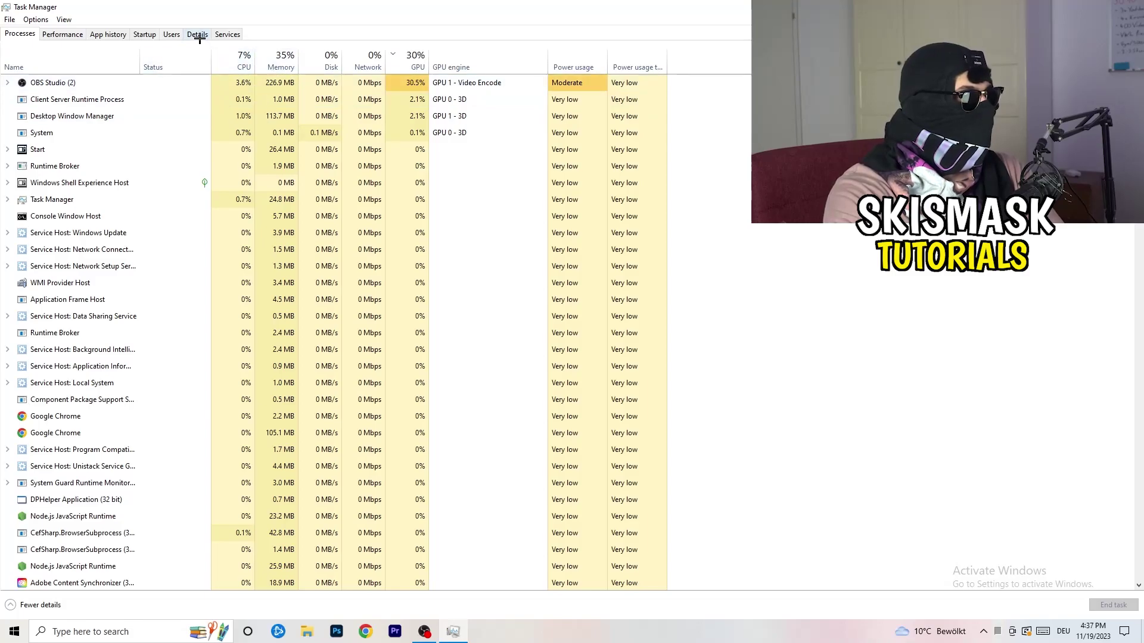
# - Review the priority choices for a Creative Cloud UI Helper process in Task Manager's detailed process list, and close Task Manager
pyautogui.click(197, 34)
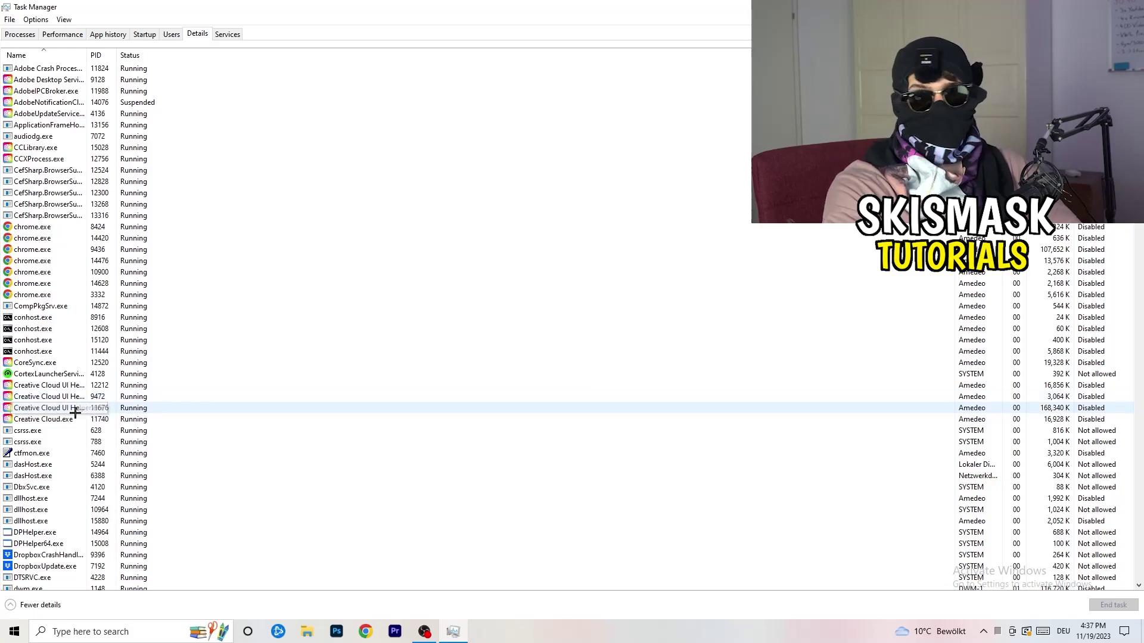
pyautogui.rightClick(34, 397)
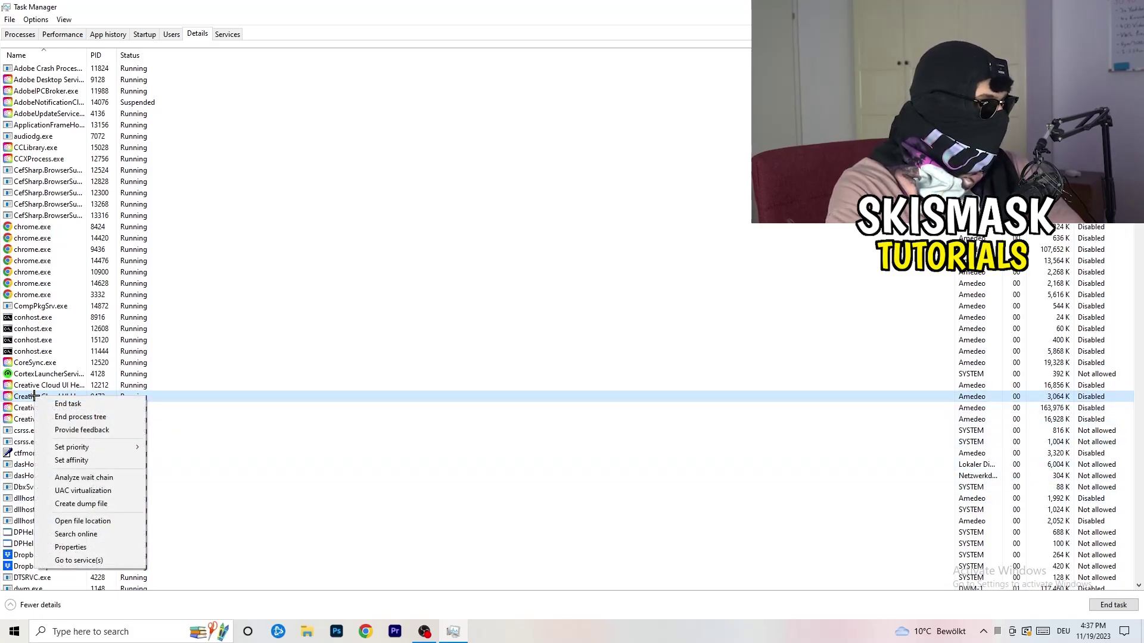
pyautogui.moveTo(141, 446)
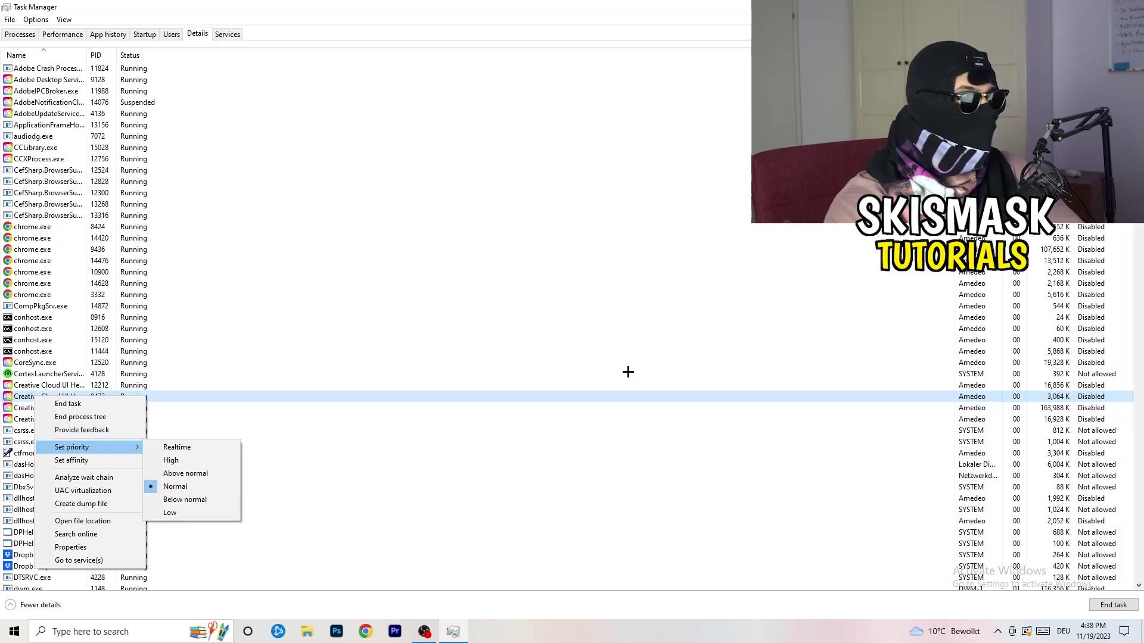
pyautogui.click(629, 371)
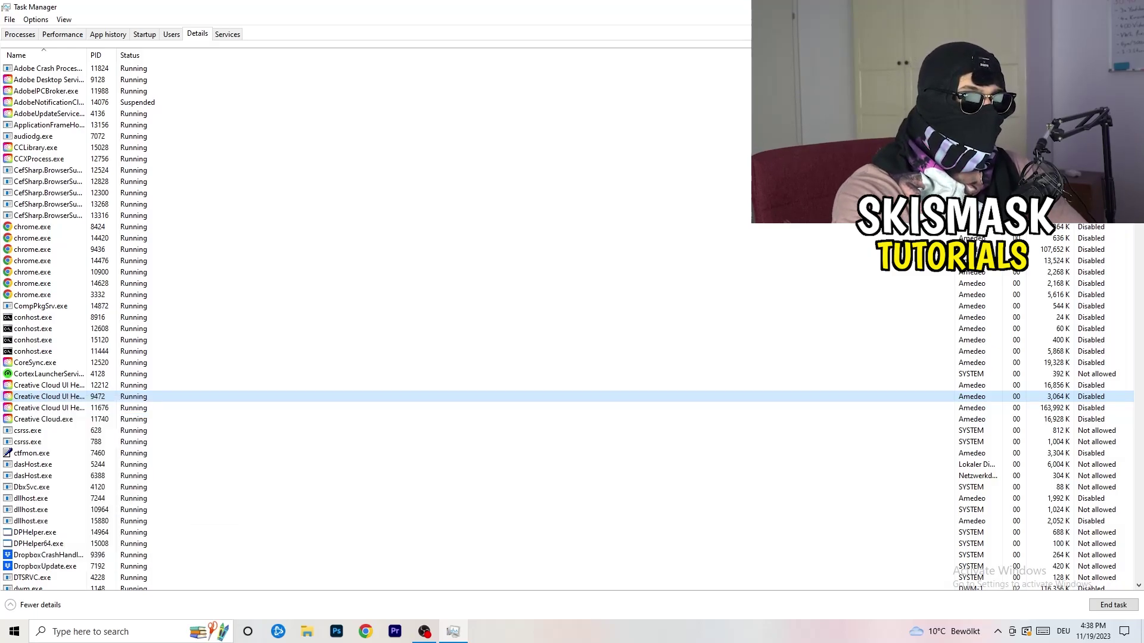
pyautogui.hotkey('alt', 'F4')
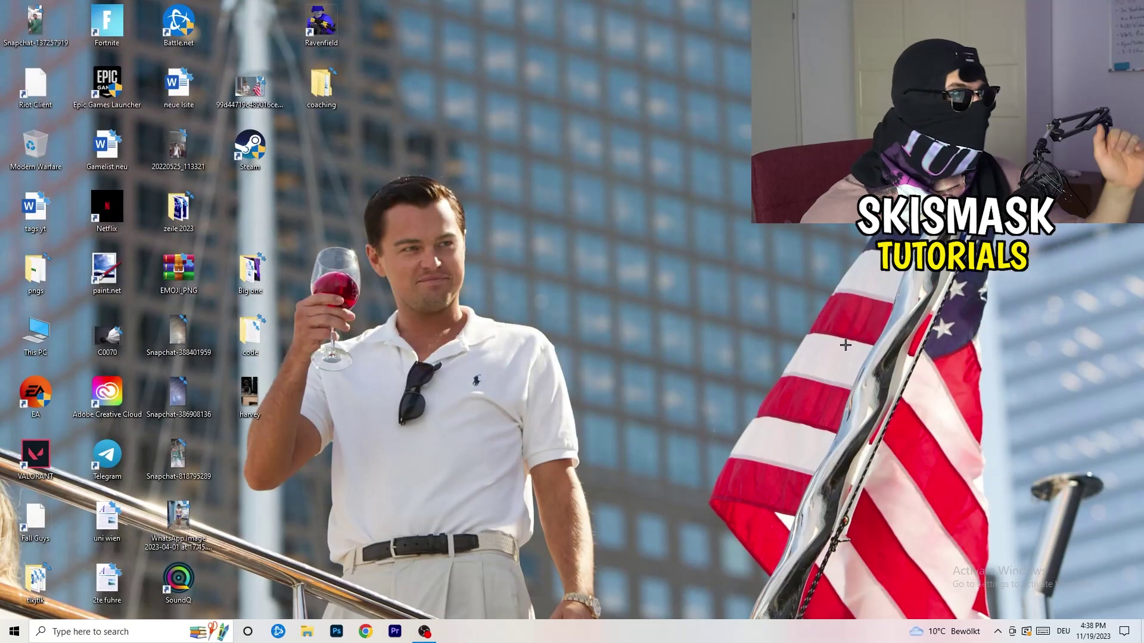